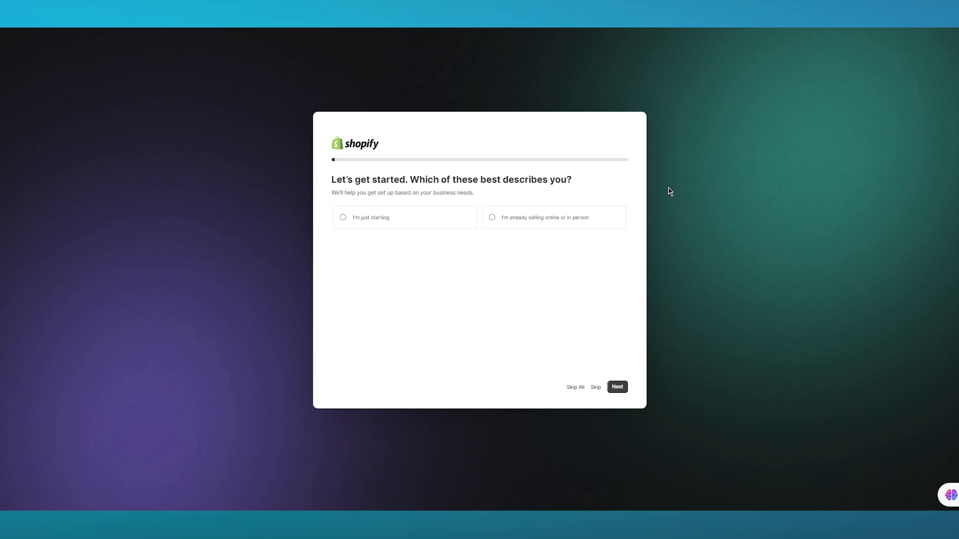
- Answer the onboarding questions as just starting and selling through an online store
click(379, 223)
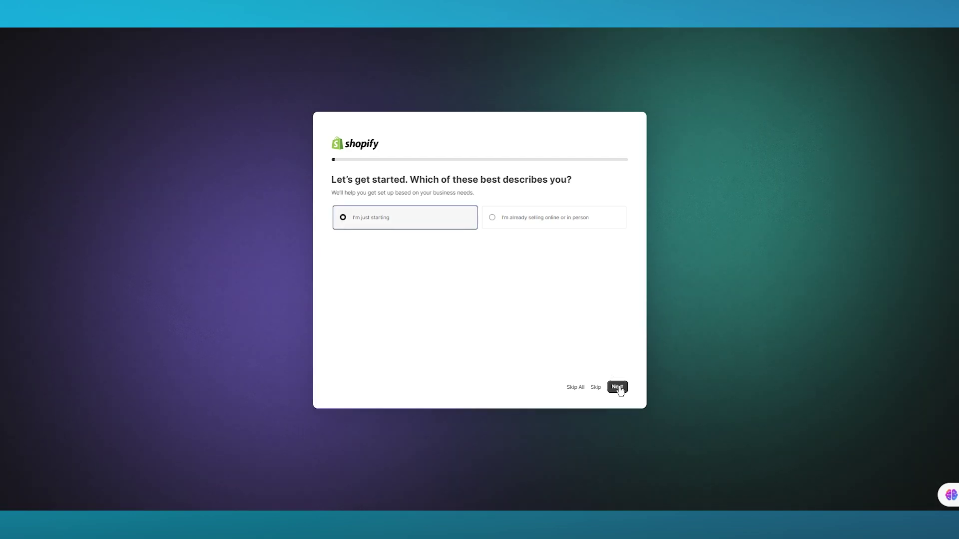
click(619, 387)
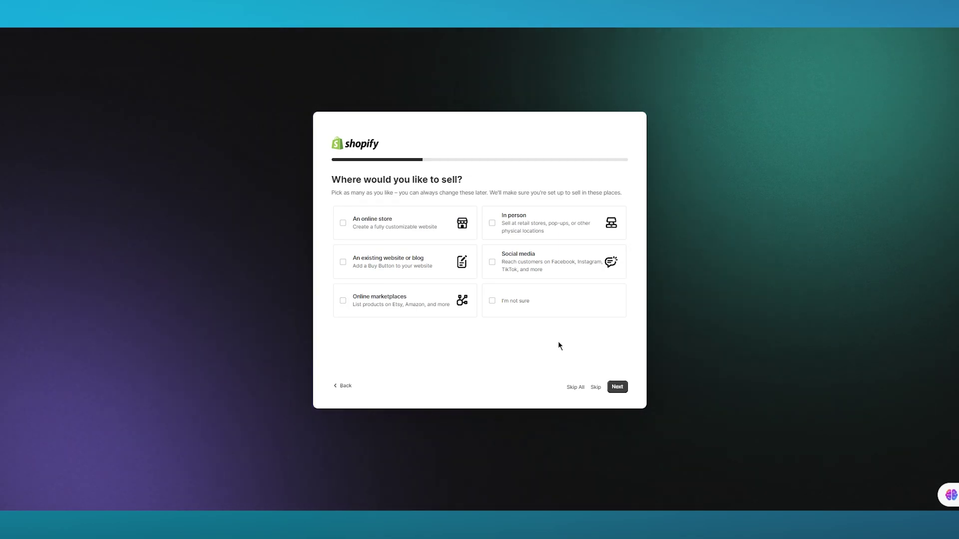
key(space)
click(618, 387)
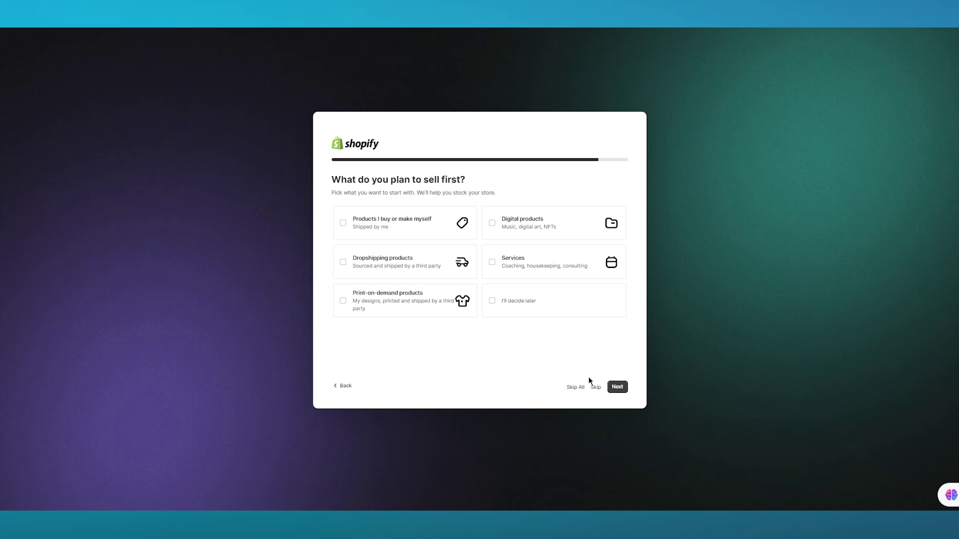
click(595, 387)
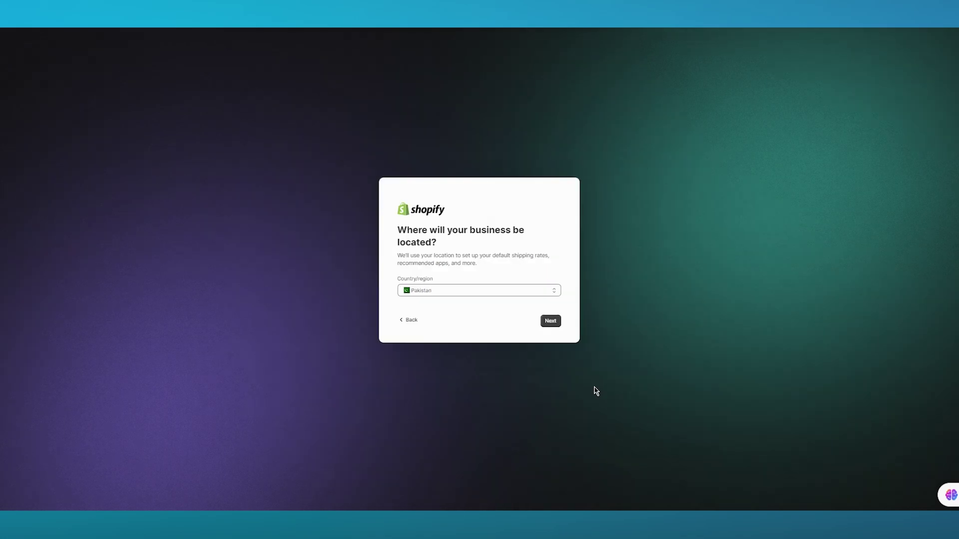
- Keep Pakistan as the business location and copy the temporary email address
click(550, 323)
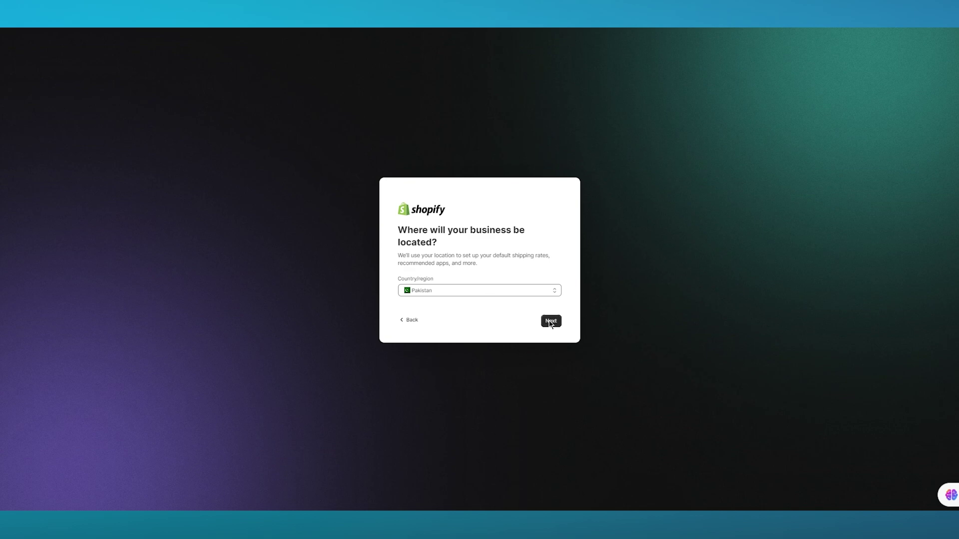
click(551, 322)
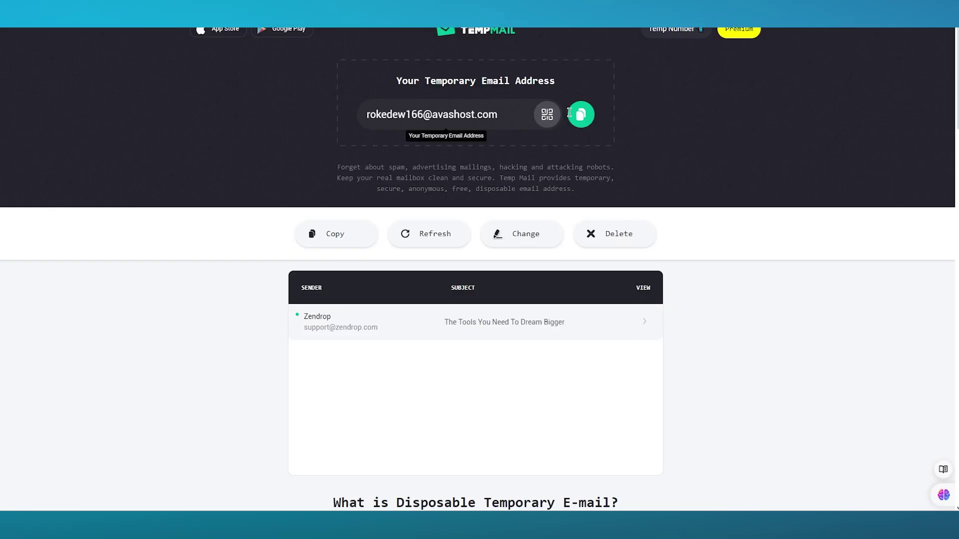
click(580, 115)
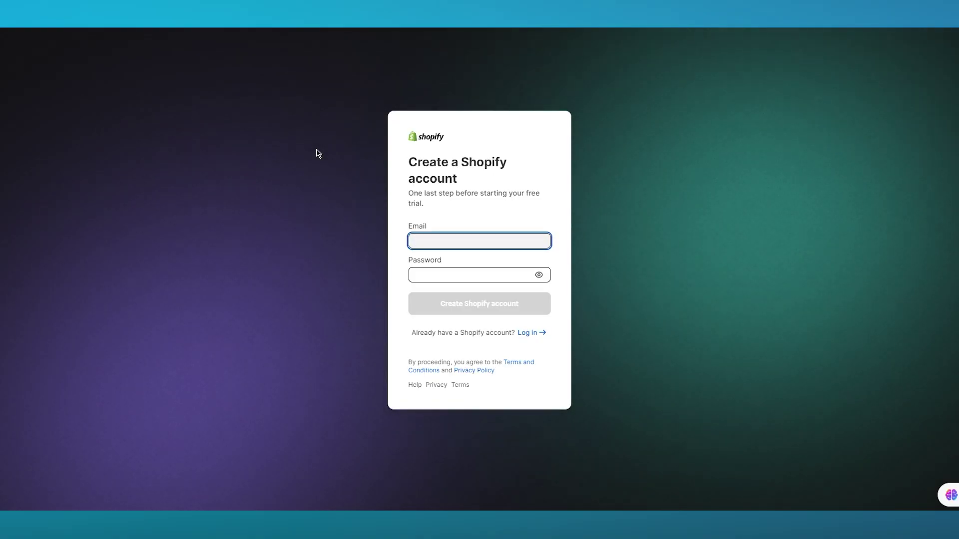
- Create the Shopify account using the pasted temporary email and a password
click(443, 243)
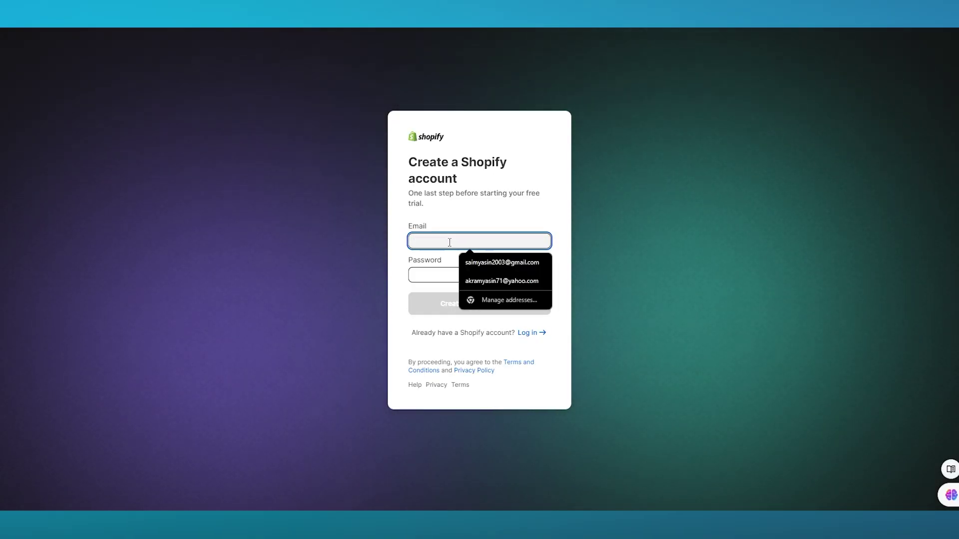
key(ctrl+v)
click(426, 273)
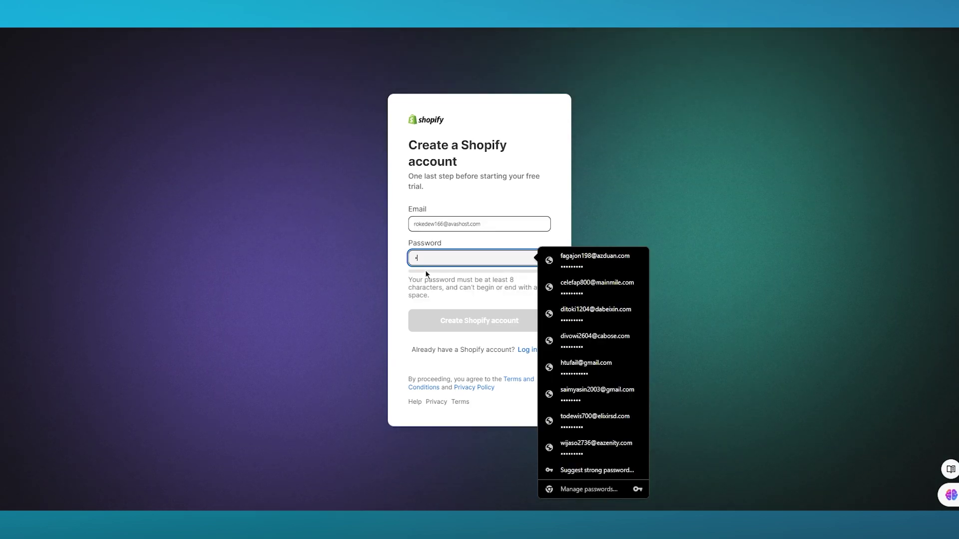
text(••••••)
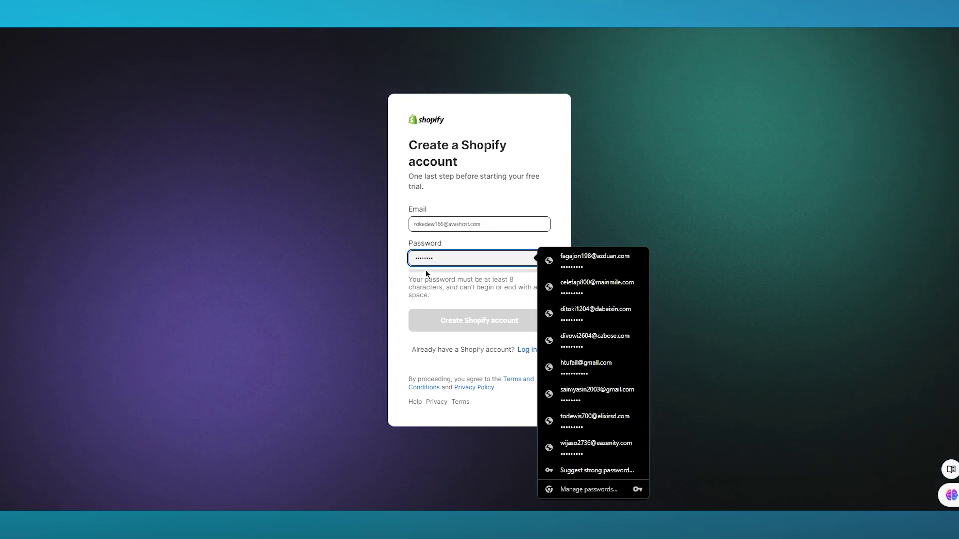
text(•)
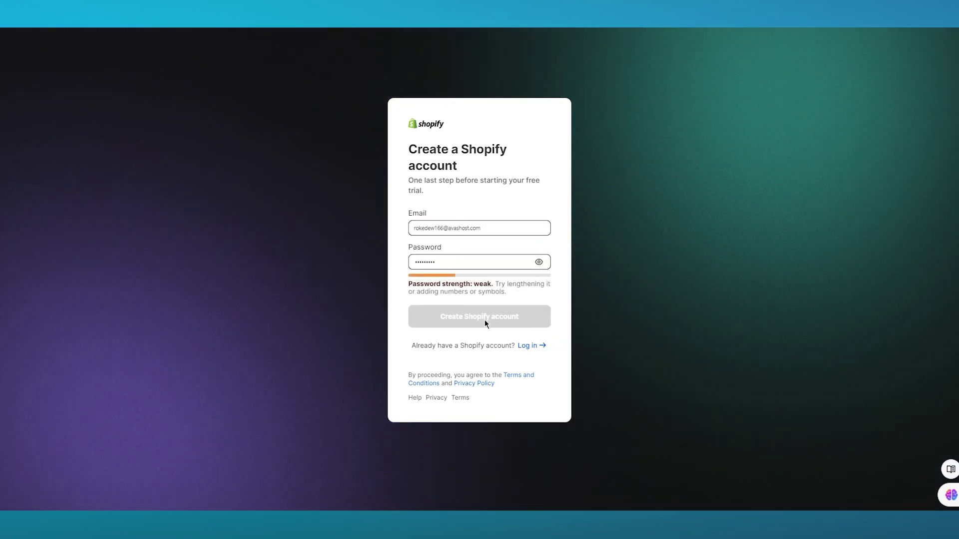
click(488, 261)
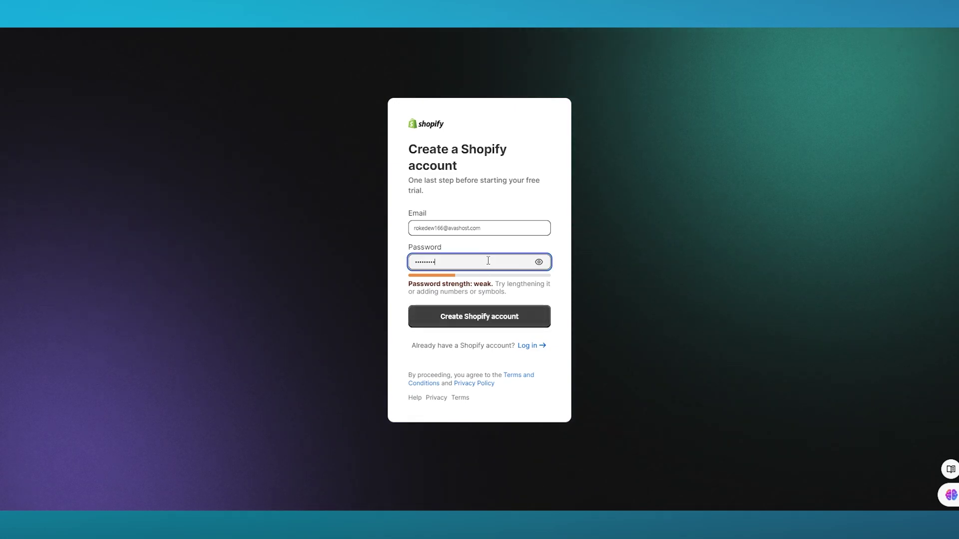
click(441, 320)
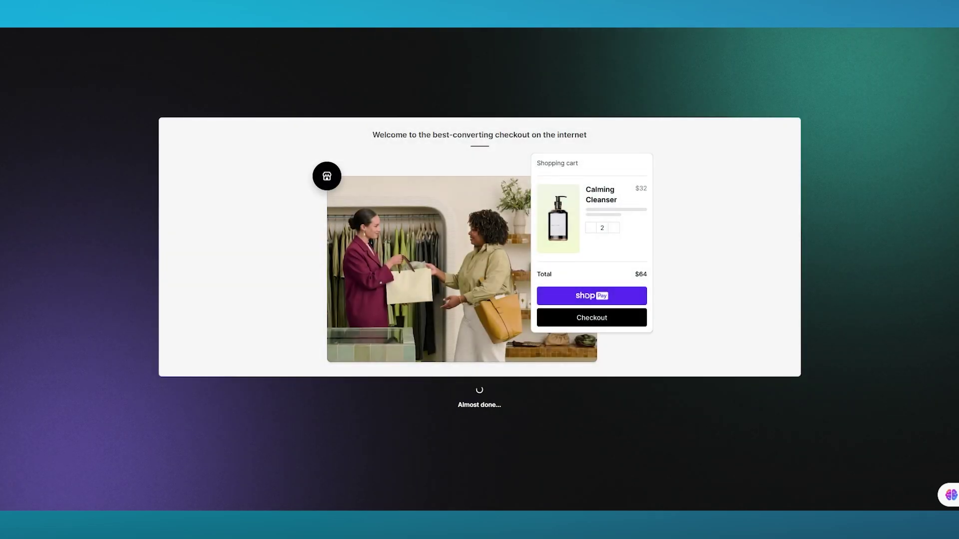
- Search for 'easy ad' in a new Opera GX tab
key(ctrl+t)
text(easy ad)
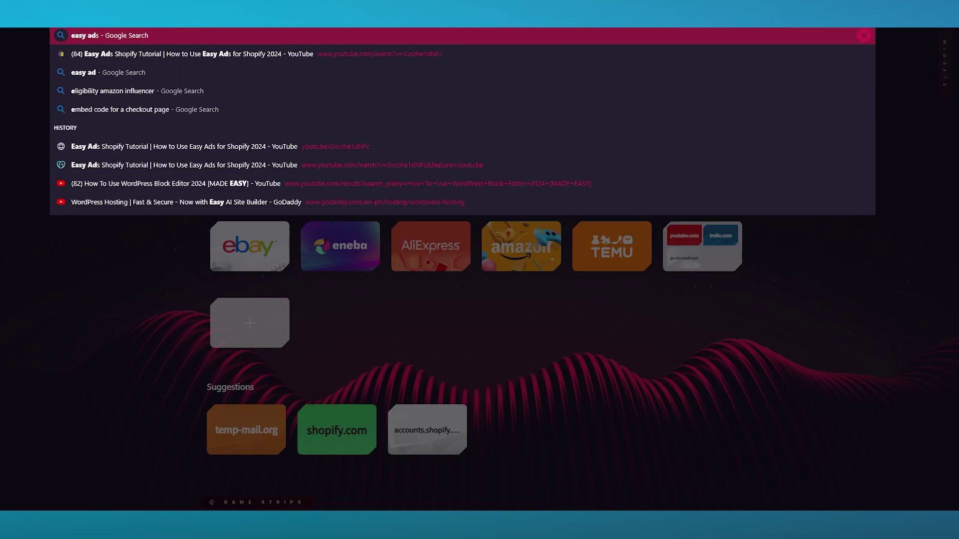
key(Return)
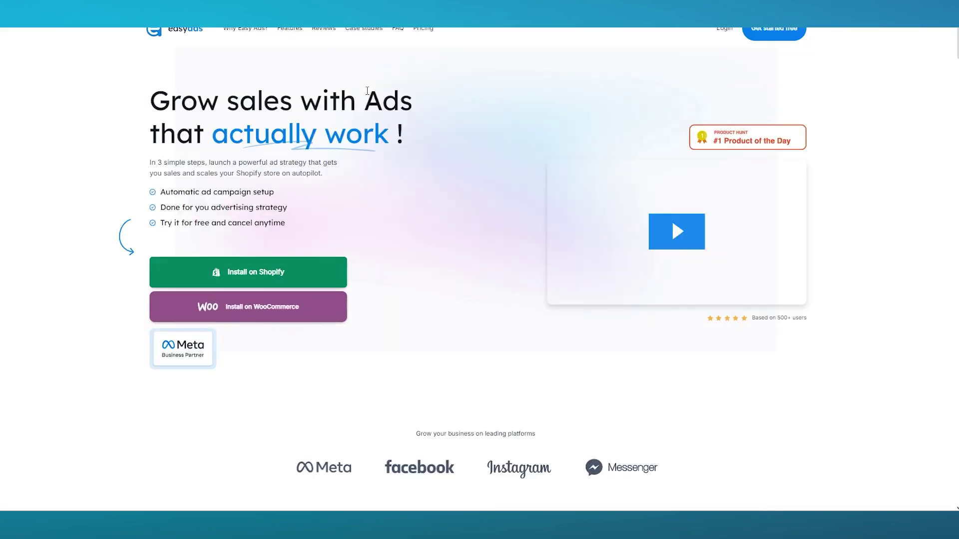
- Choose Install on Shopify from the Easy Ads homepage
scroll(368, 95, down, 5)
scroll(438, 148, up, 5)
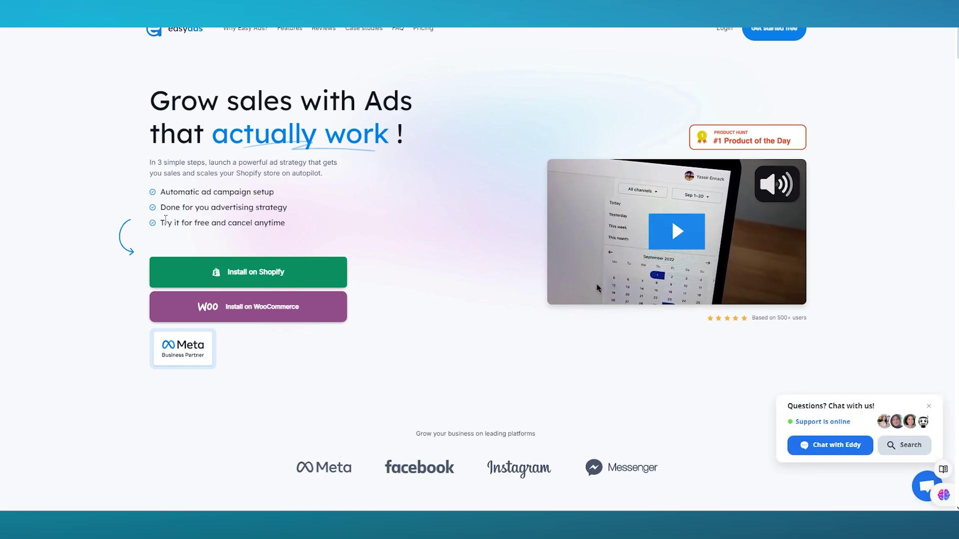
scroll(165, 220, down, 2)
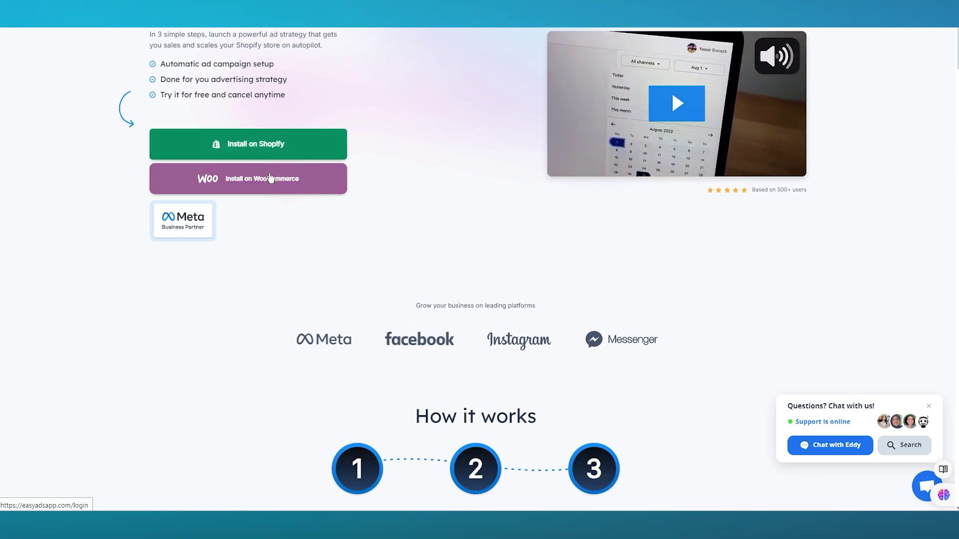
click(281, 145)
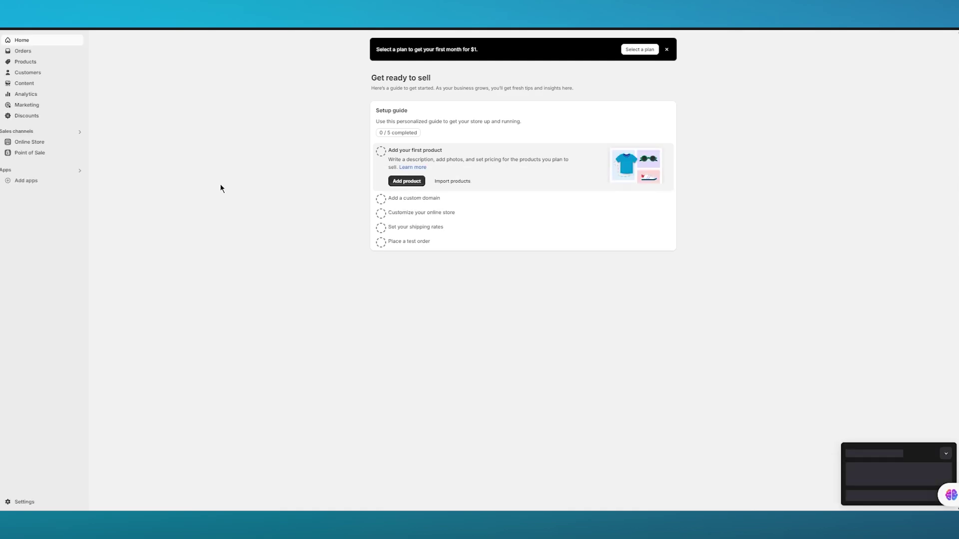
- Go to the Shopify App Store from the Add apps recommendations
click(19, 182)
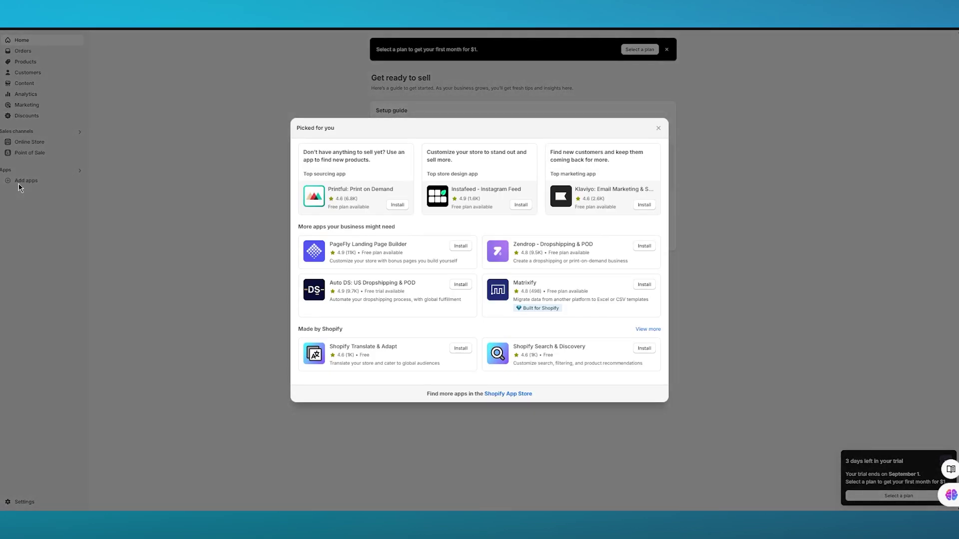
click(516, 394)
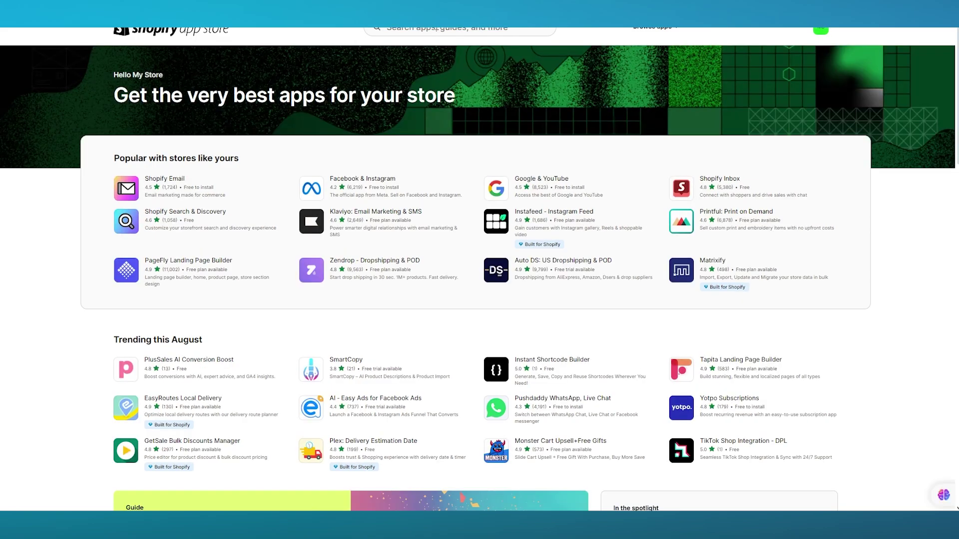
- Search the App Store for 'easy ads' and install AI - Easy Ads for Facebook Ads
click(421, 30)
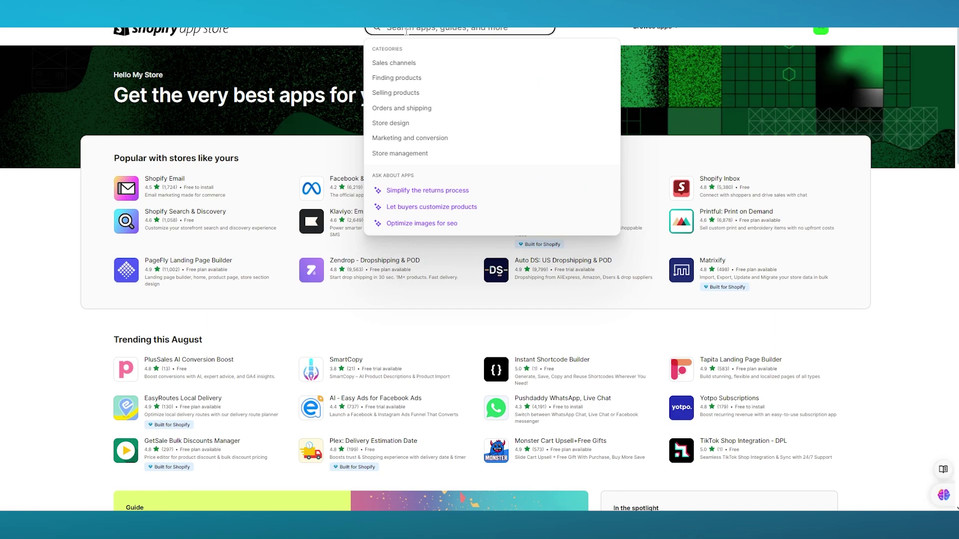
text(easy ads)
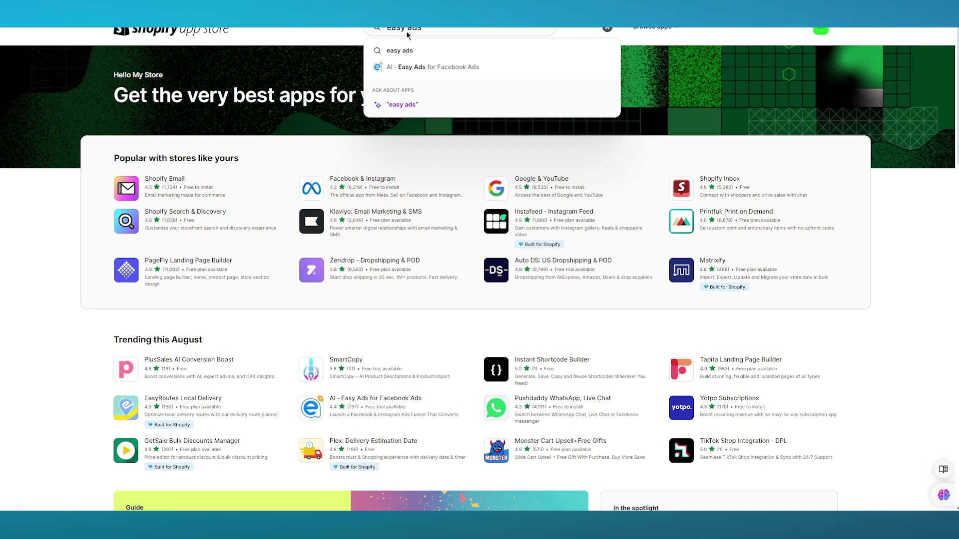
key(Return)
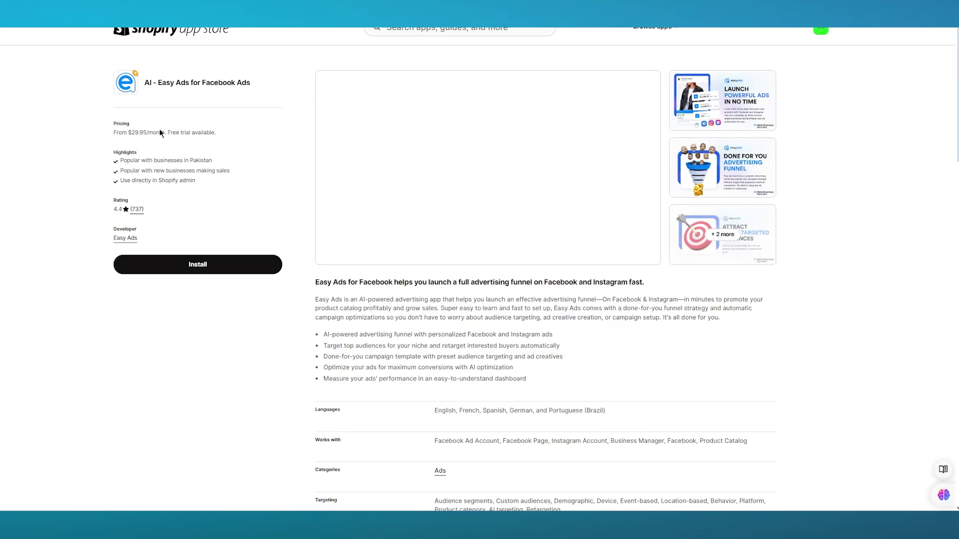
drag(168, 132, 257, 129)
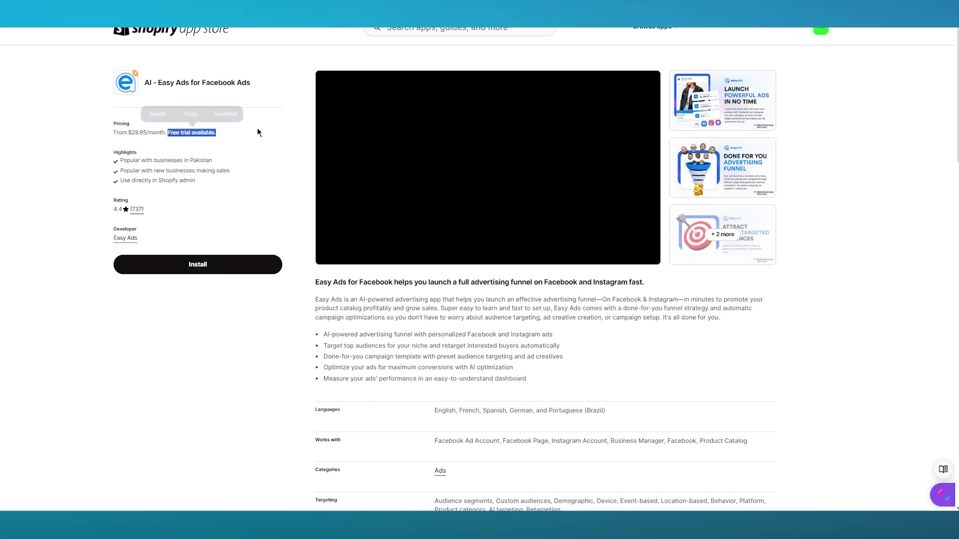
click(267, 184)
click(195, 268)
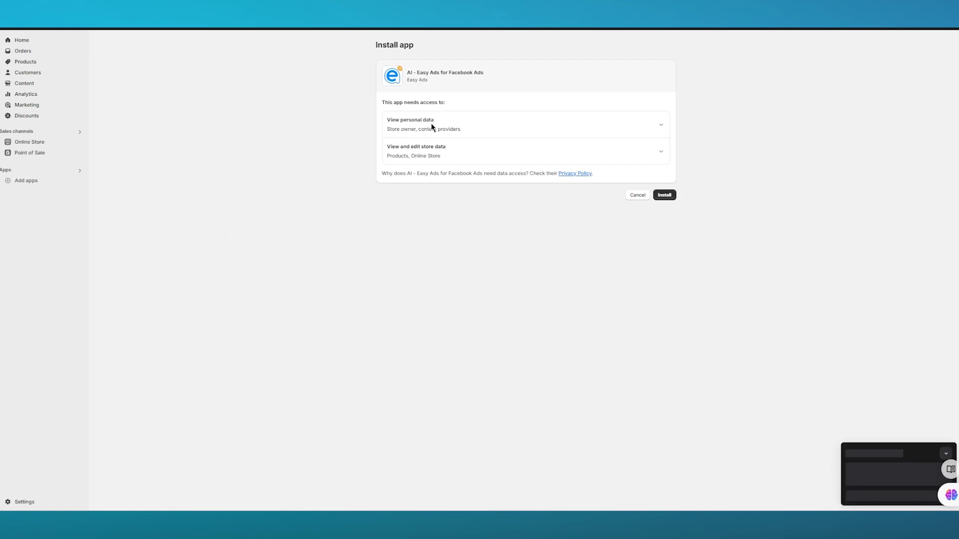
- Approve installing Easy Ads with the store data access it requests
click(663, 195)
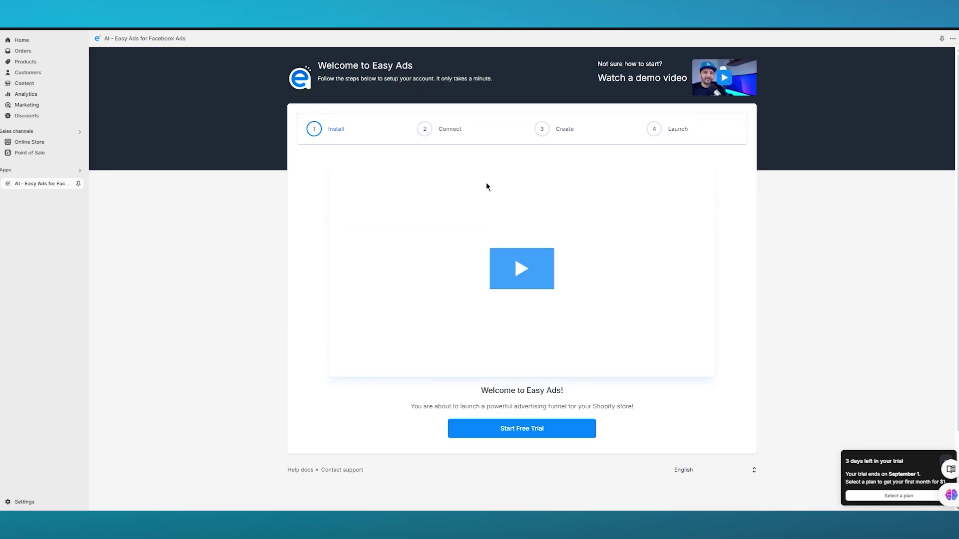
- Start the Easy Ads 10-day free trial and confirm it
click(533, 427)
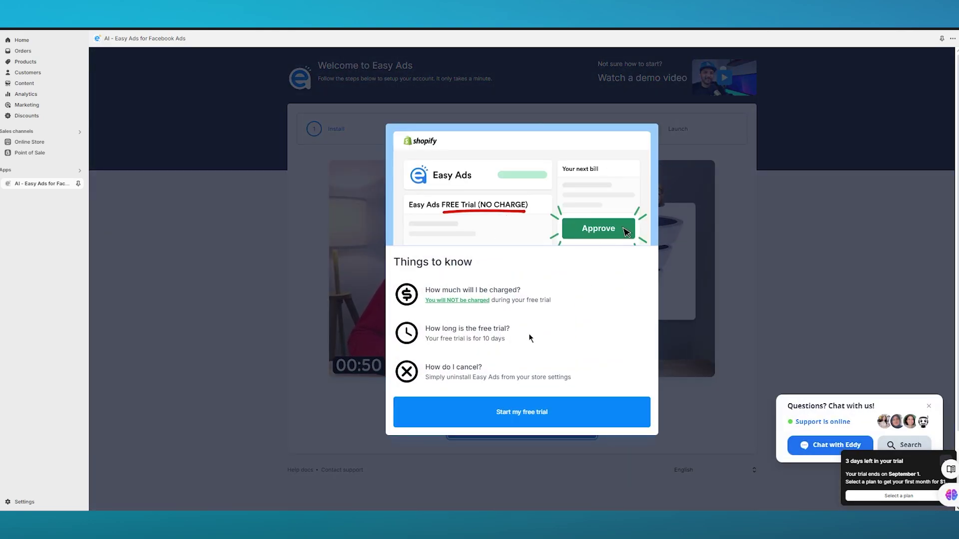
click(512, 418)
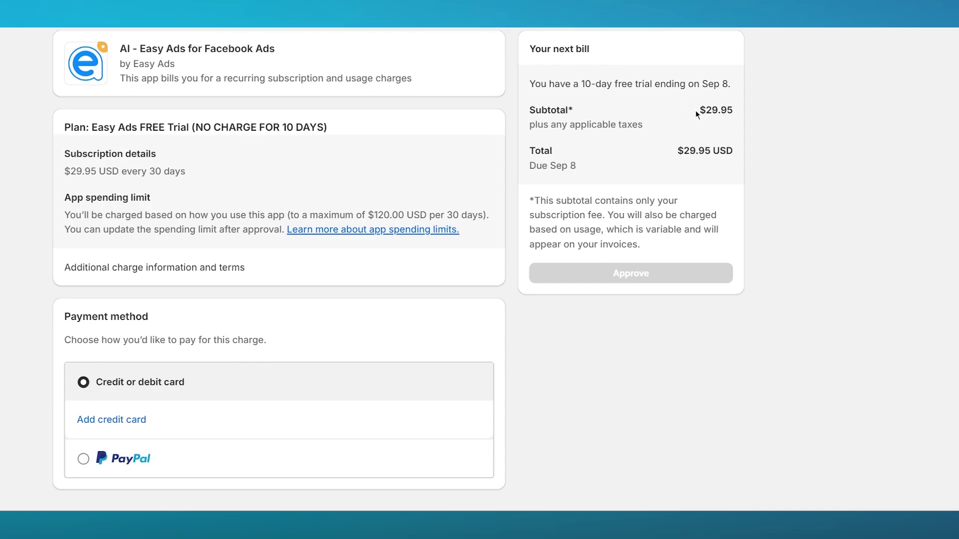
- Add the saved Mastercard as the subscription's payment method
drag(683, 102, 705, 101)
click(834, 121)
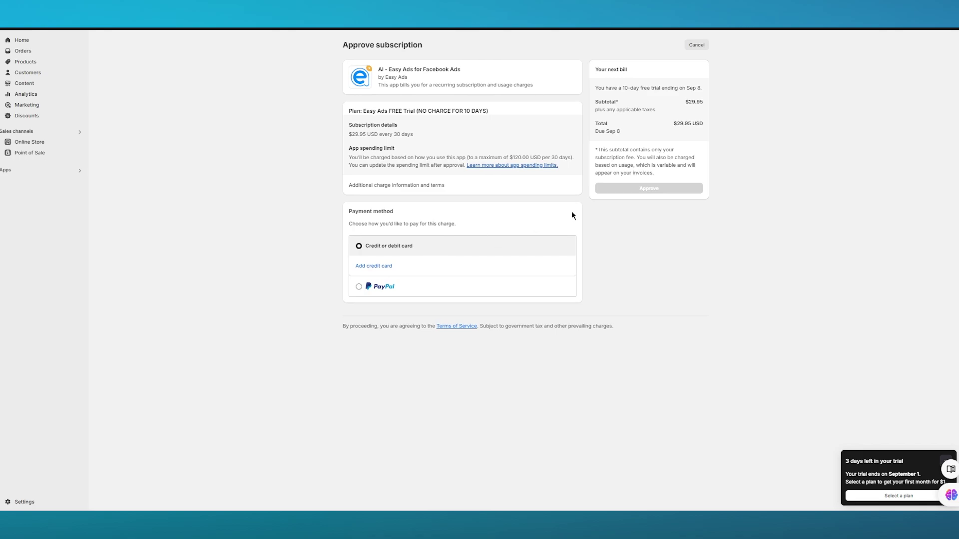
click(378, 267)
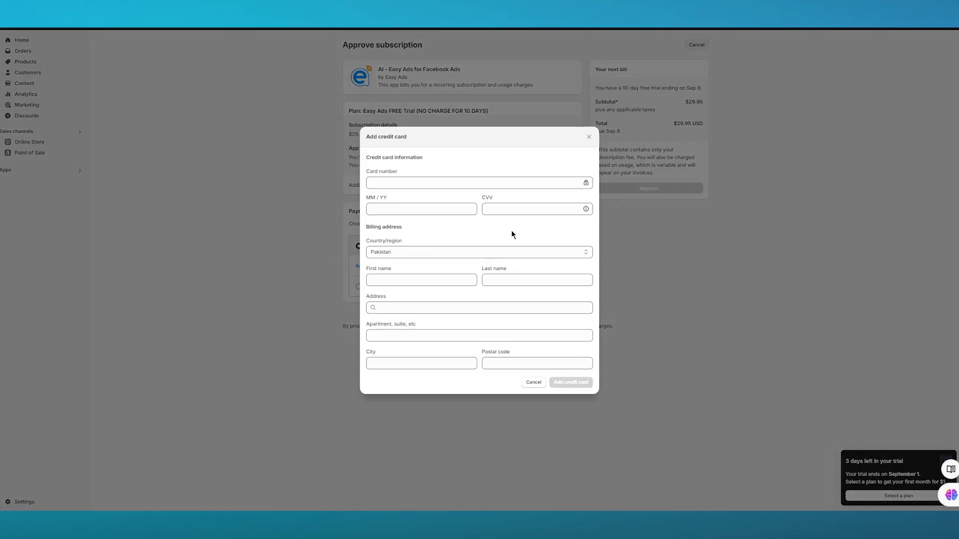
click(435, 182)
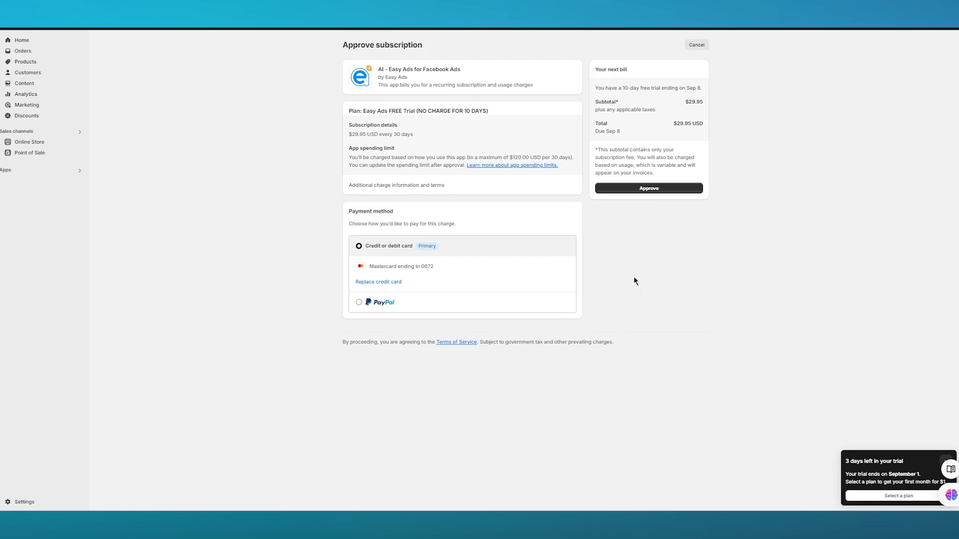
- Approve the trial subscription and start connecting Facebook to Easy Ads
click(655, 189)
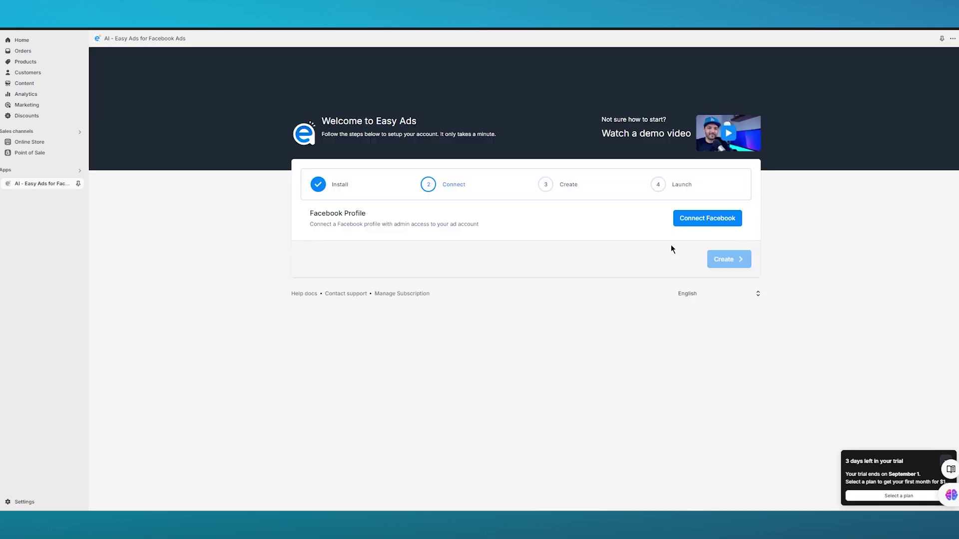
click(702, 223)
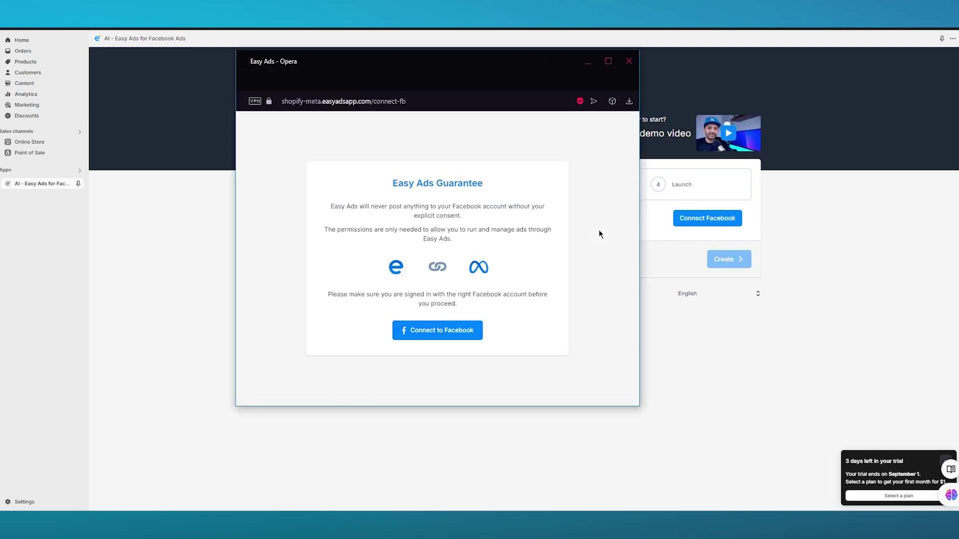
- Authorise Easy Ads on Facebook as the signed-in user and close the confirmation window
click(455, 331)
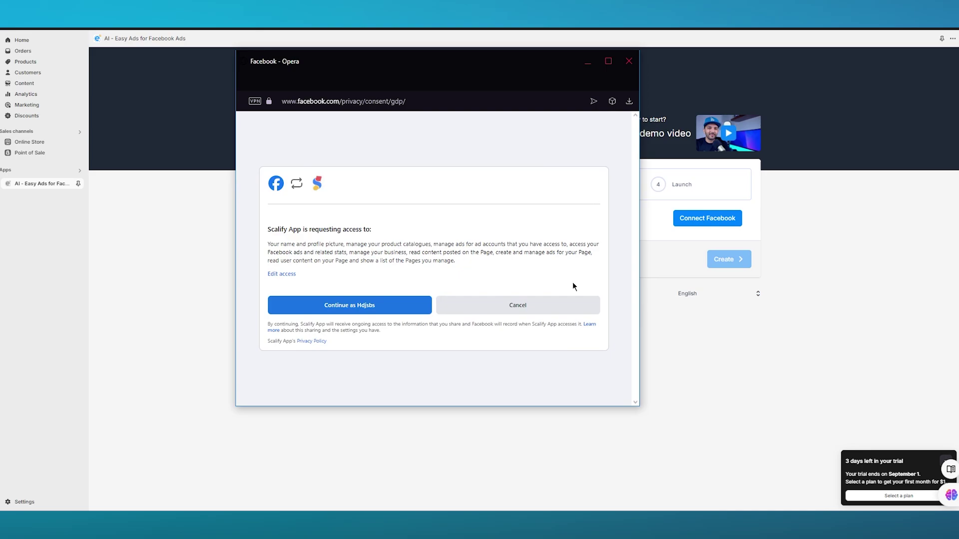
click(400, 306)
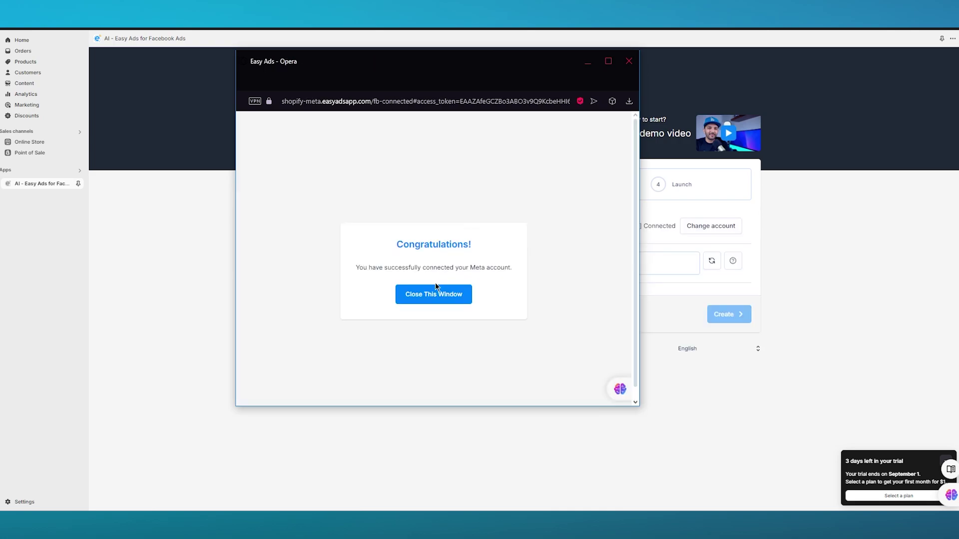
click(442, 294)
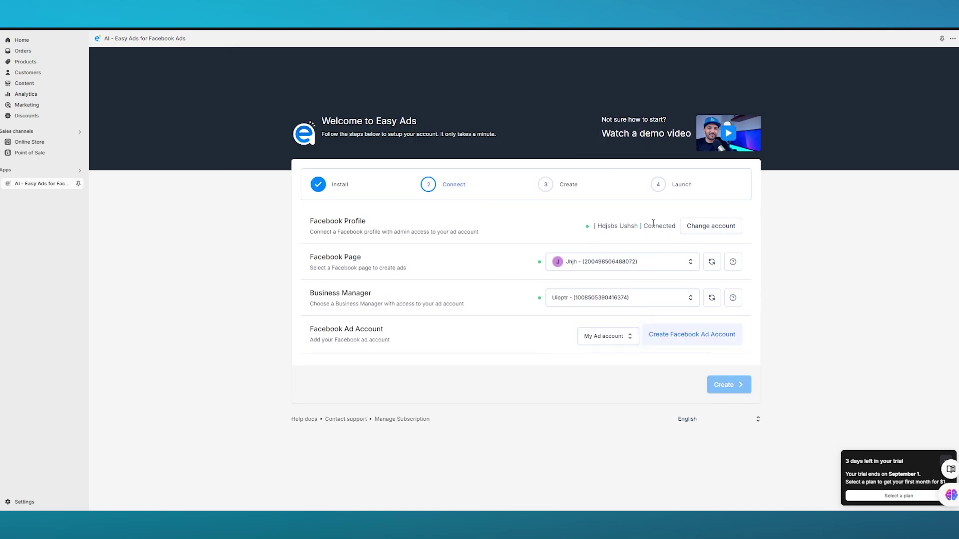
- Select the Jhjh Facebook page and the Uioptr business manager
click(633, 262)
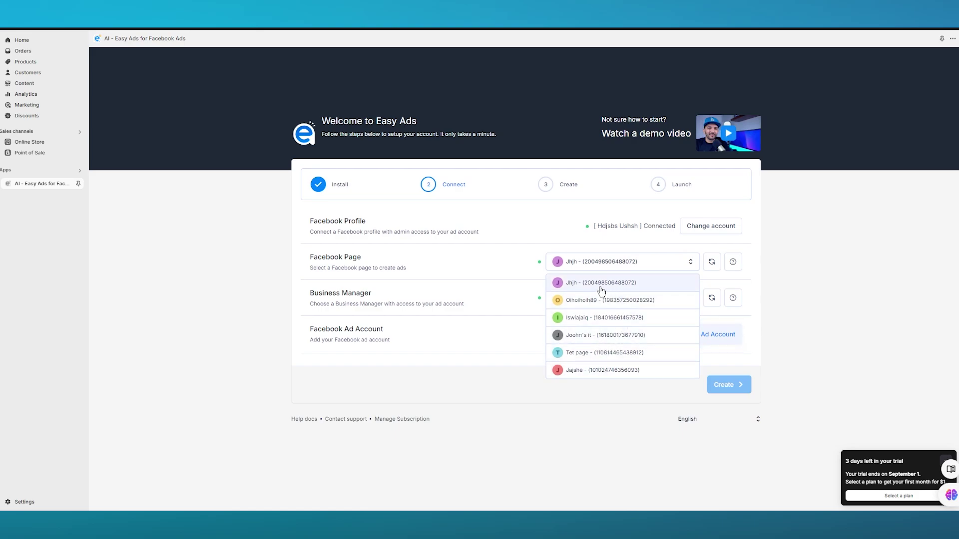
click(602, 290)
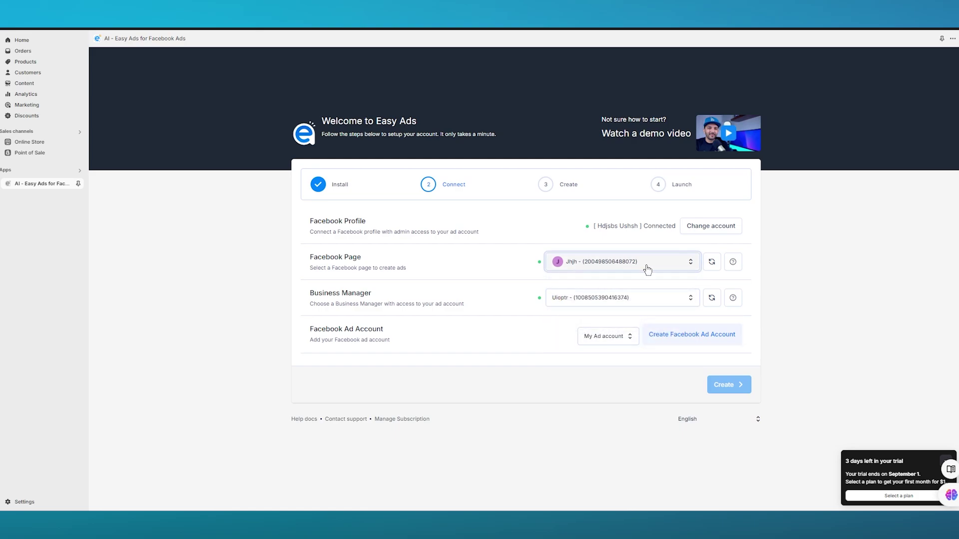
click(604, 302)
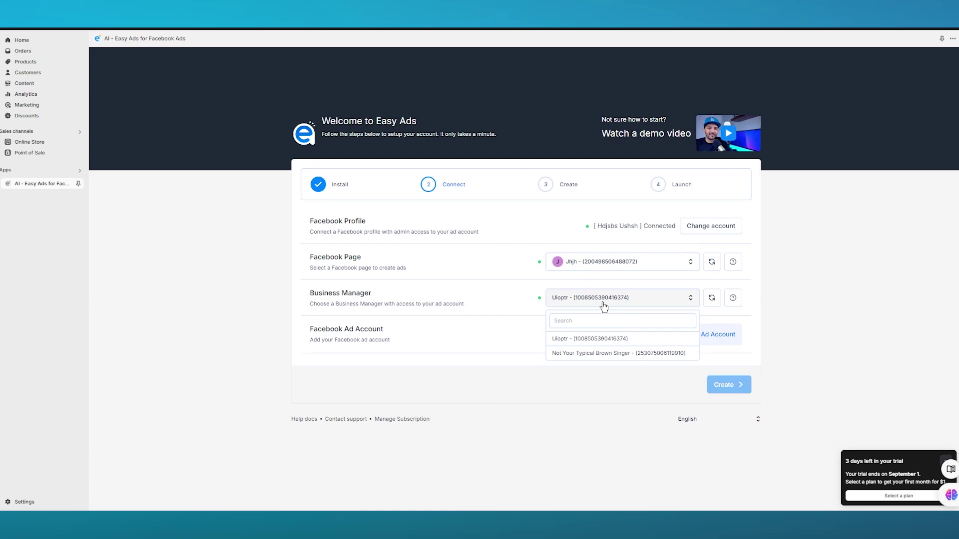
click(598, 340)
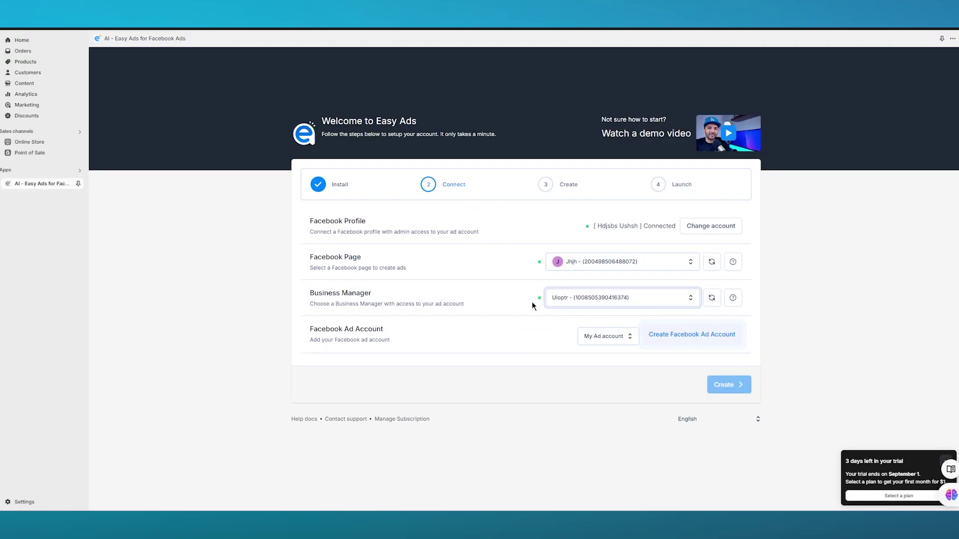
click(586, 305)
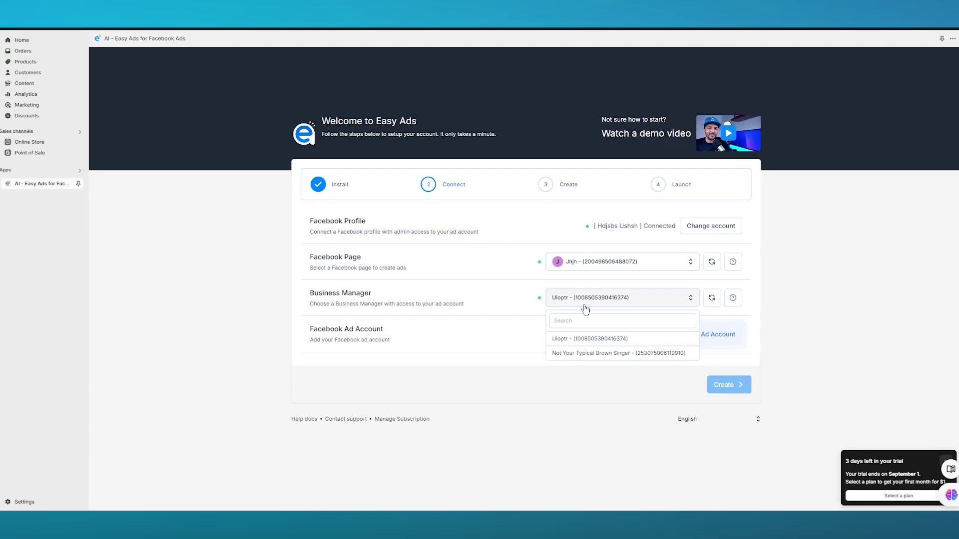
click(585, 306)
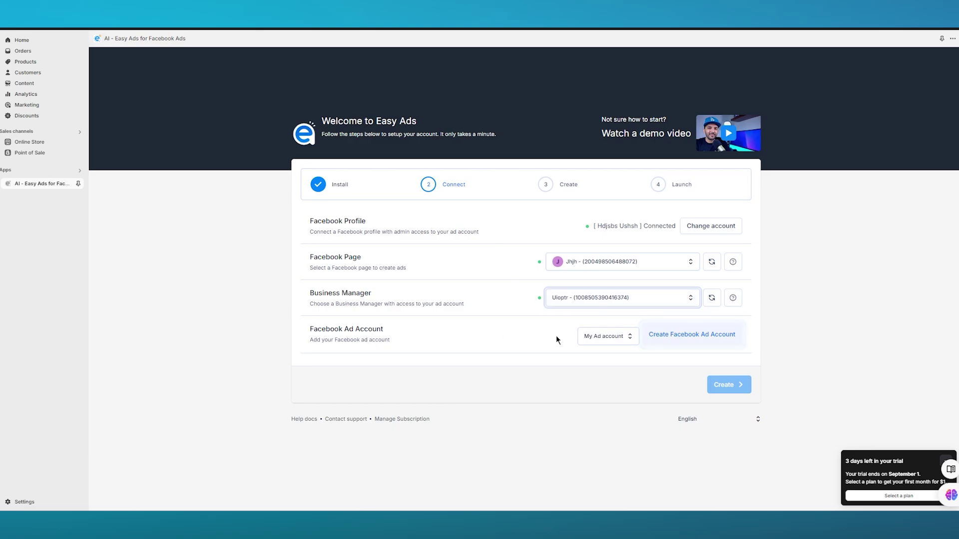
- Switch the ad account source to Shared Ad Accounts, then back to My Ad Accounts
click(602, 338)
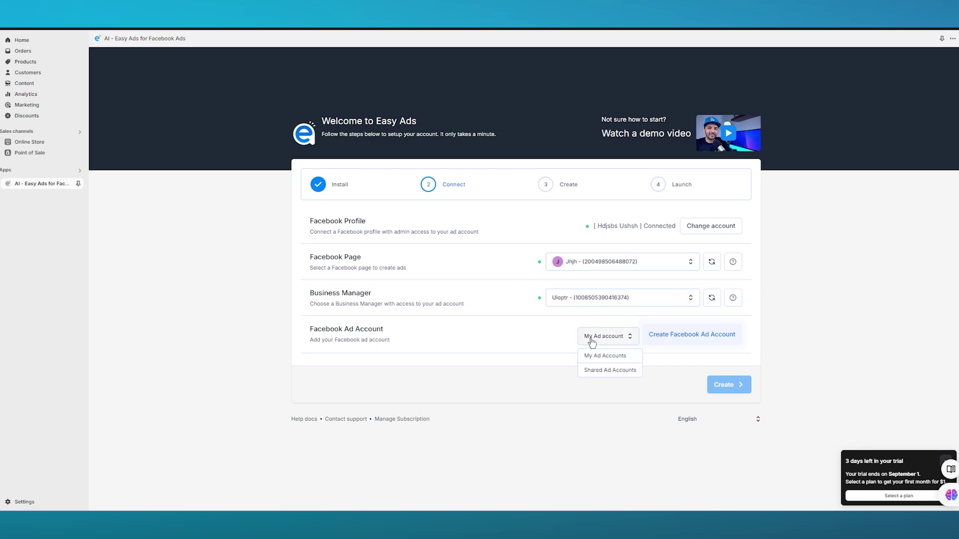
click(606, 370)
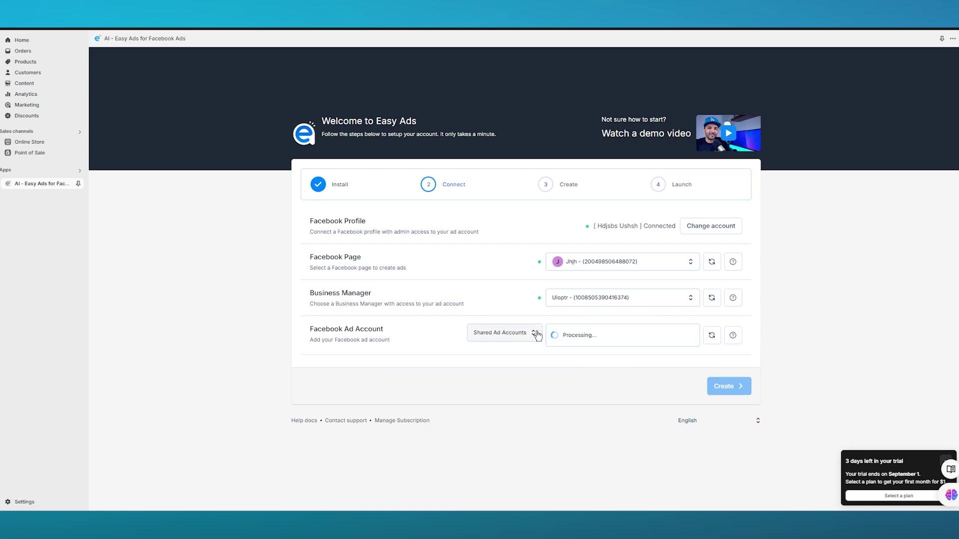
click(588, 336)
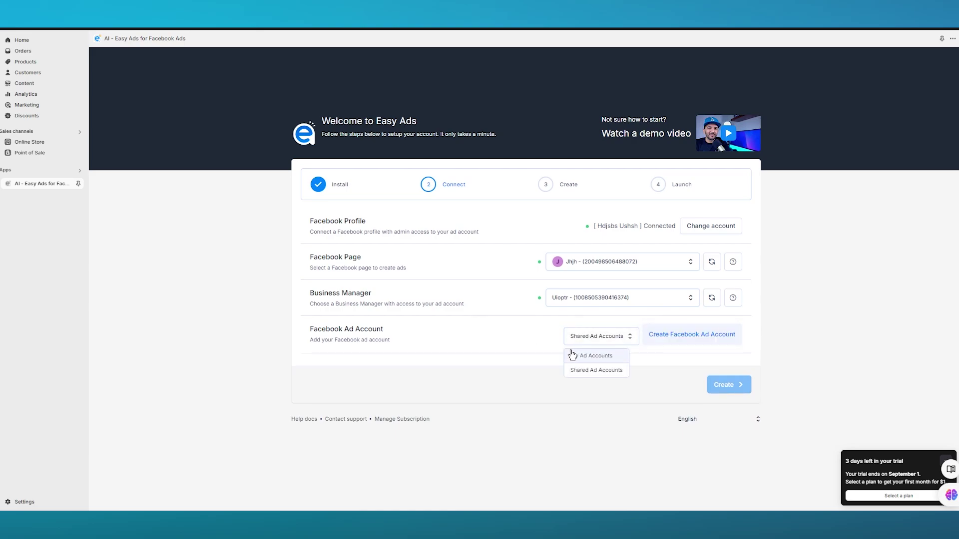
click(574, 355)
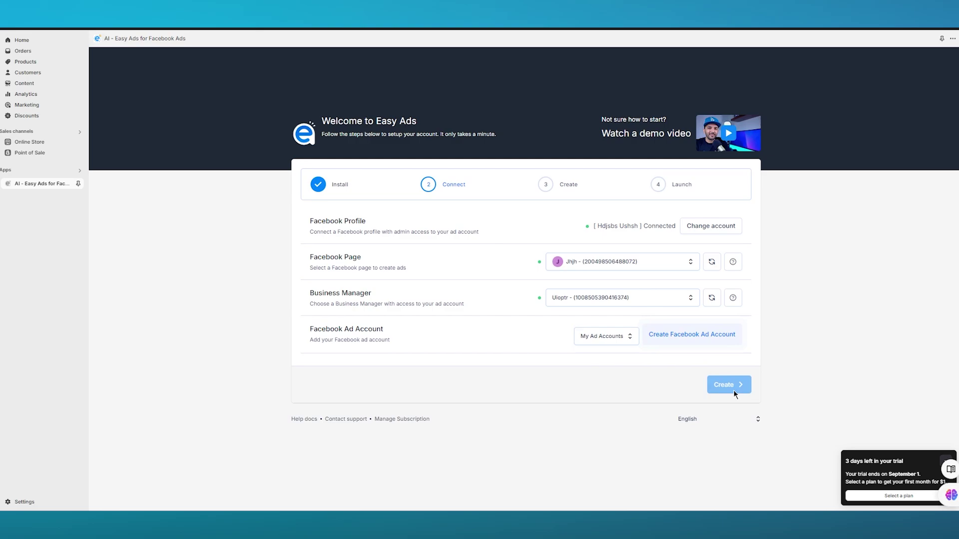
- Try creating a new Facebook ad account with Pakistani Rupee (PKR) currency
click(684, 339)
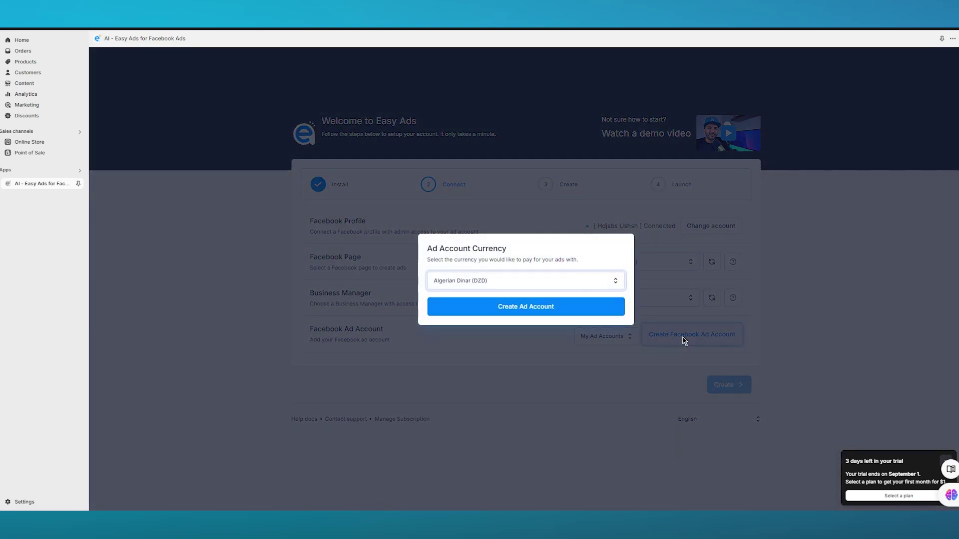
click(526, 280)
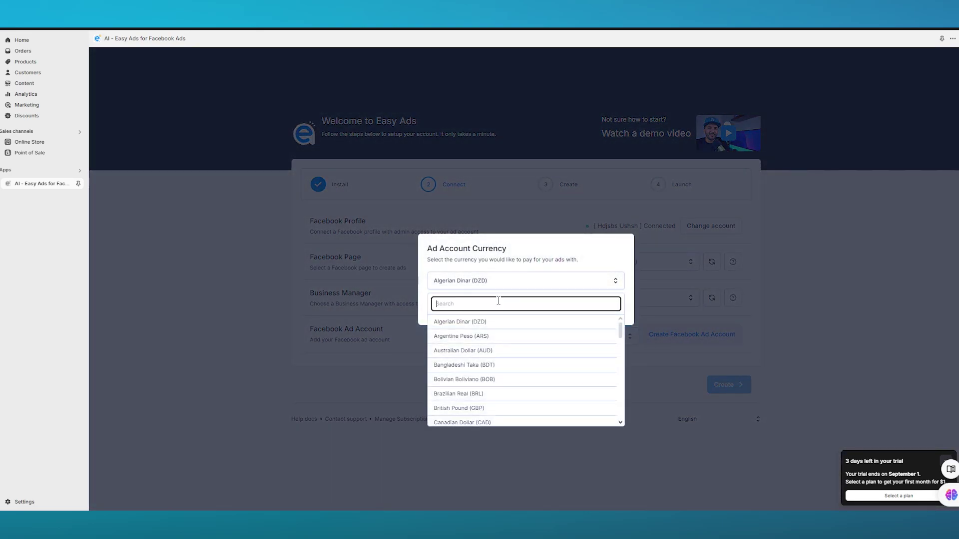
text(pkr)
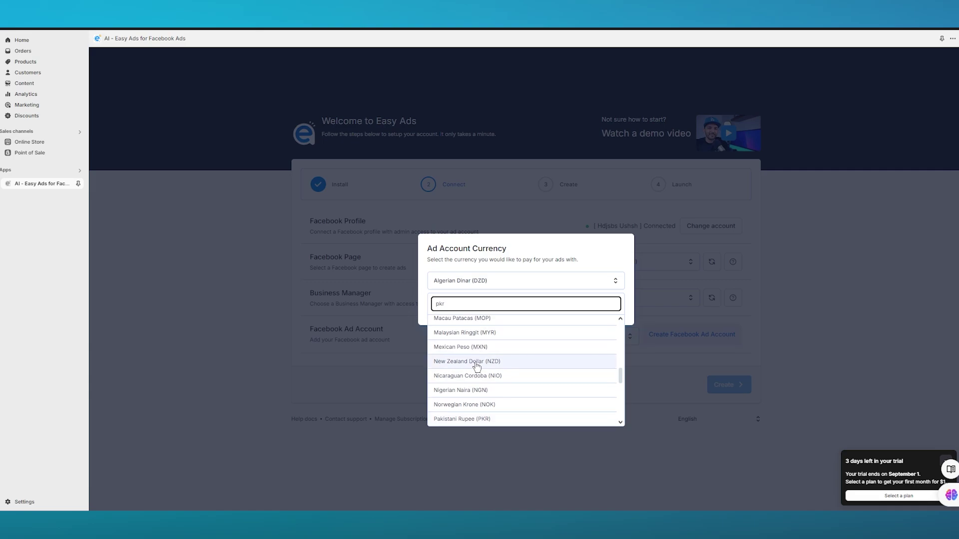
click(497, 322)
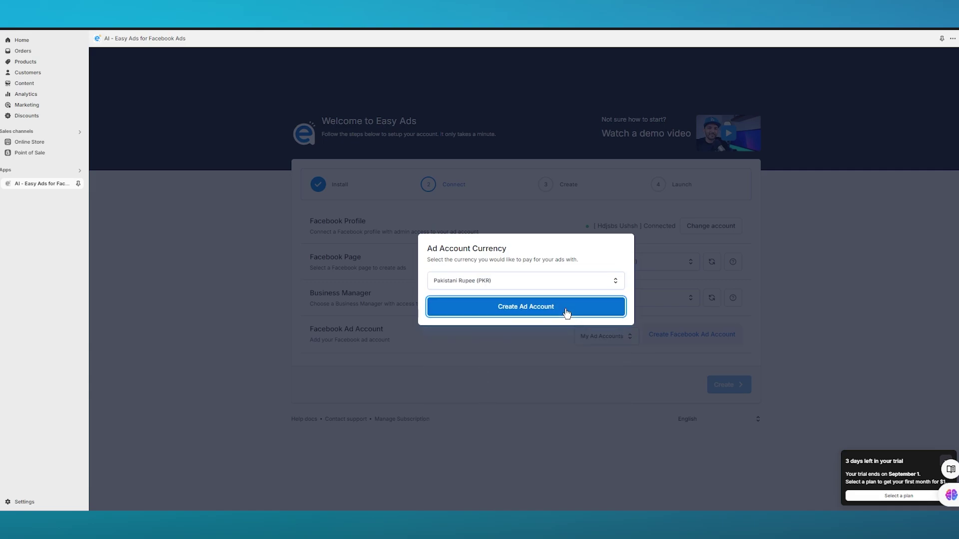
click(566, 309)
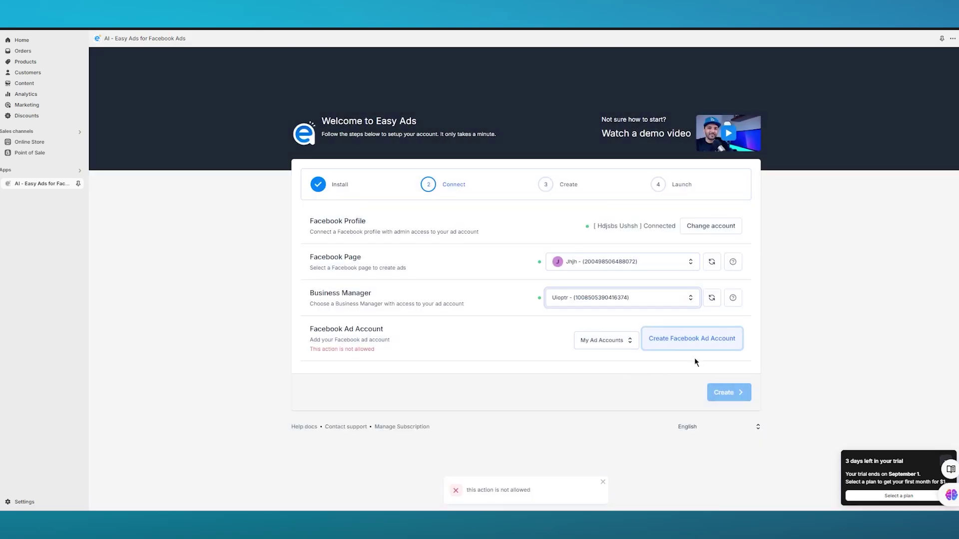
- Retry the ad account creation and change the currency to United States Dollar (USD)
click(691, 340)
click(574, 310)
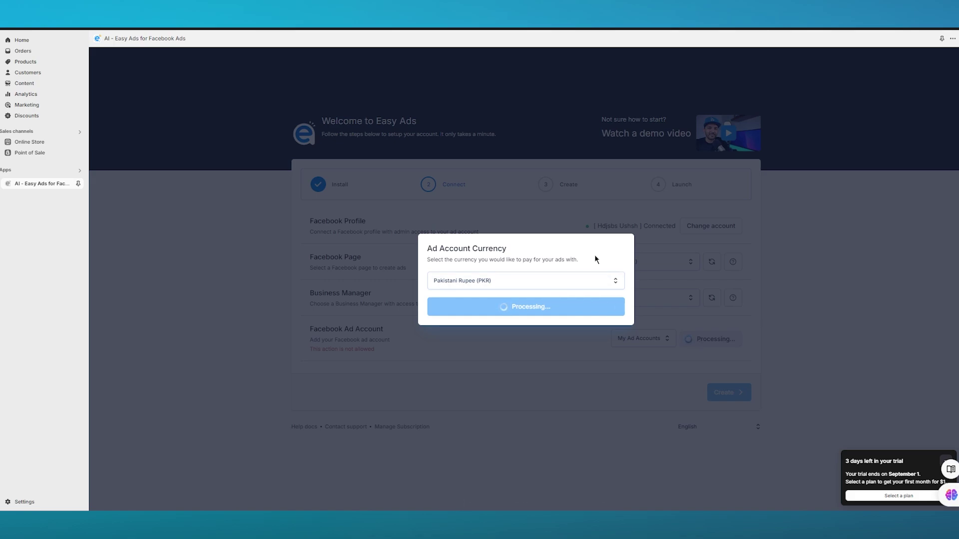
click(549, 281)
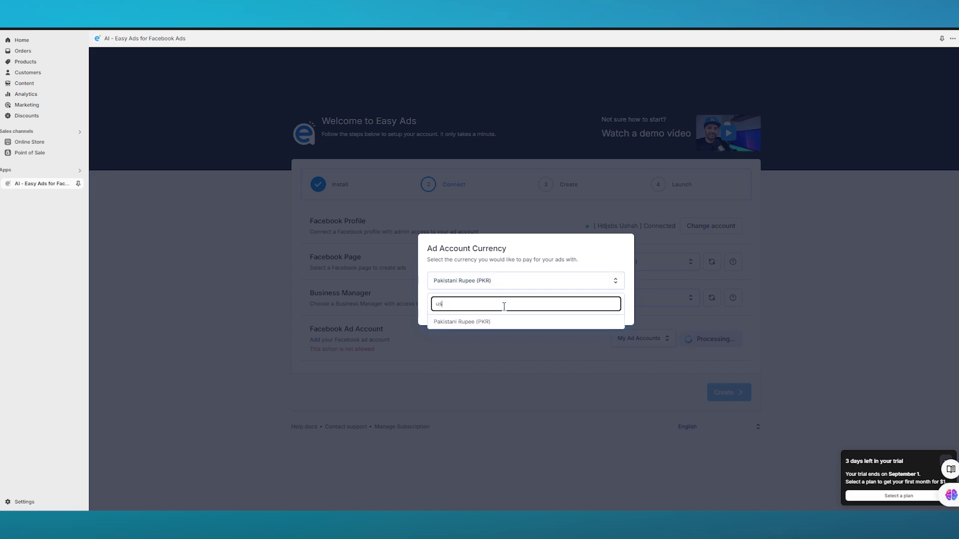
click(488, 322)
click(575, 307)
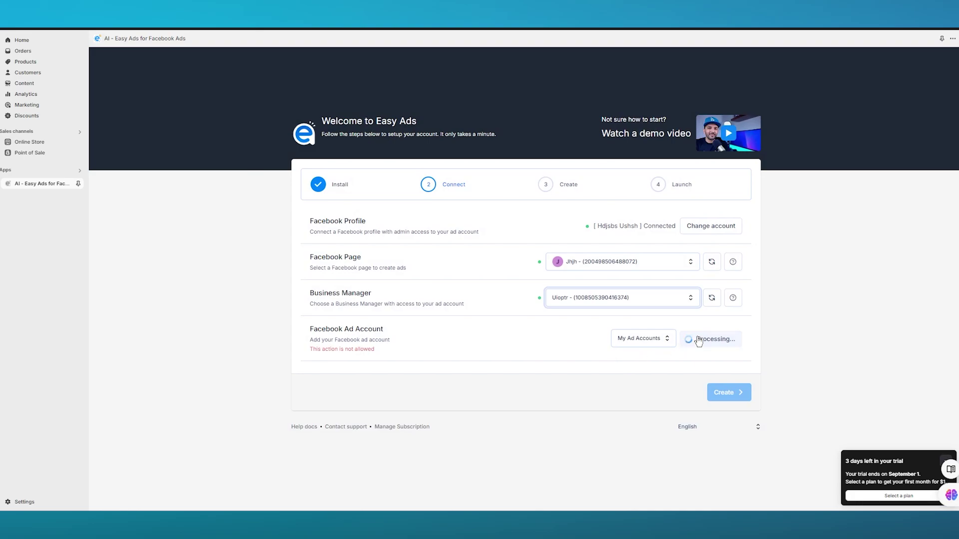
- Toggle the ad account type to Shared Ad Accounts and back to My Ad Accounts
click(662, 345)
click(621, 370)
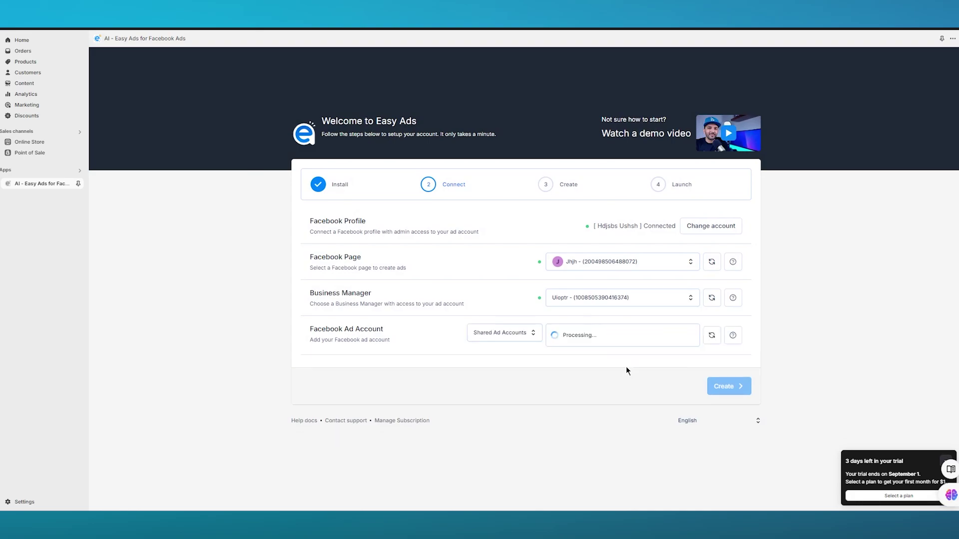
click(622, 334)
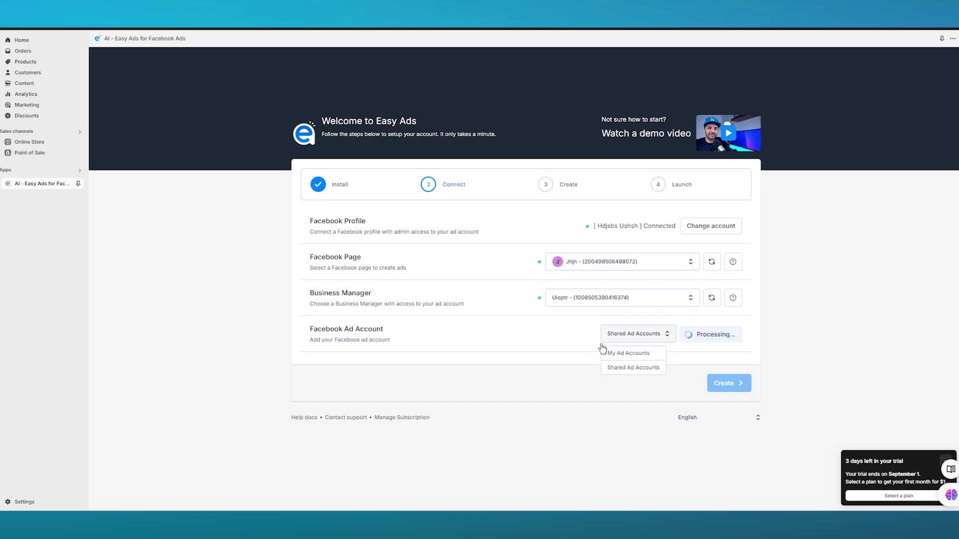
click(610, 353)
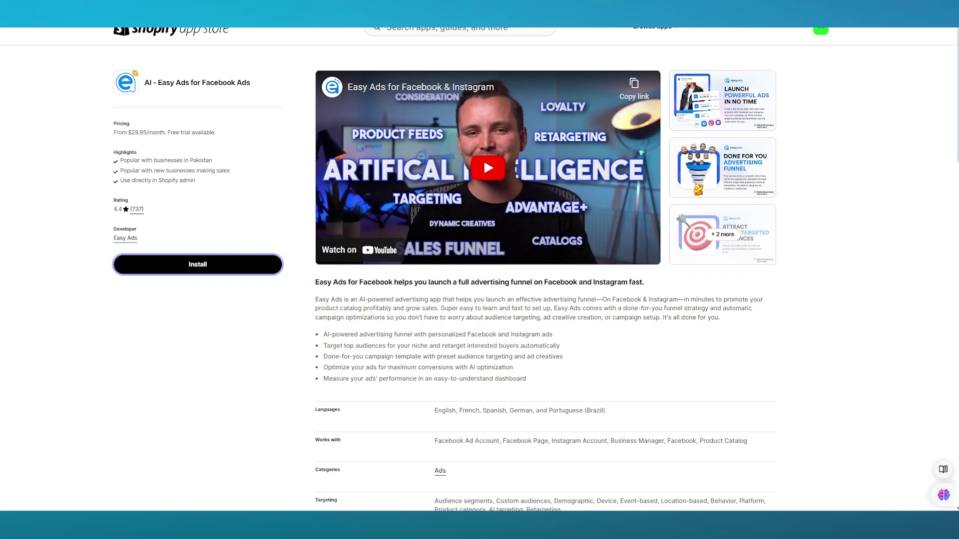
scroll(510, 260, down, 3)
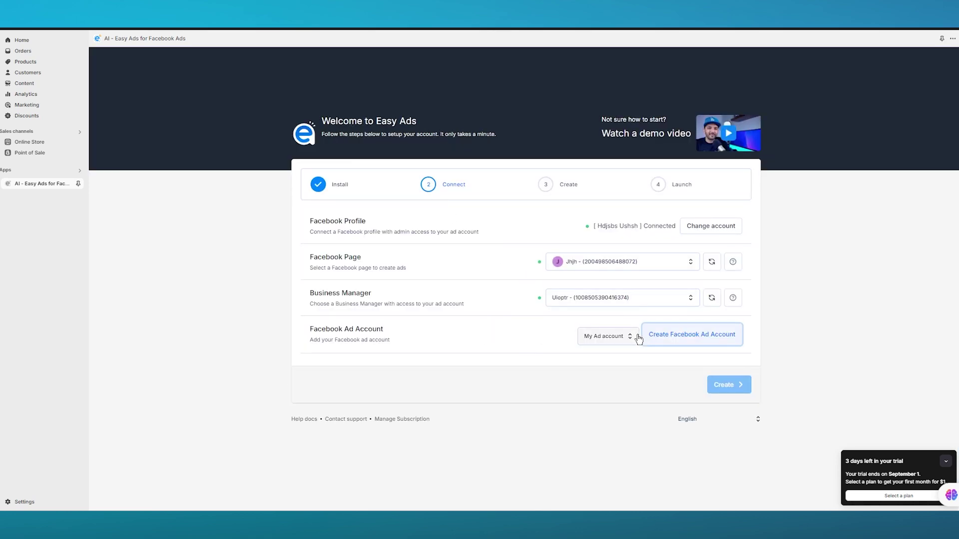
- Submit a new Facebook ad account in Australian Dollar (AUD) and dismiss the support chat
click(687, 336)
click(565, 281)
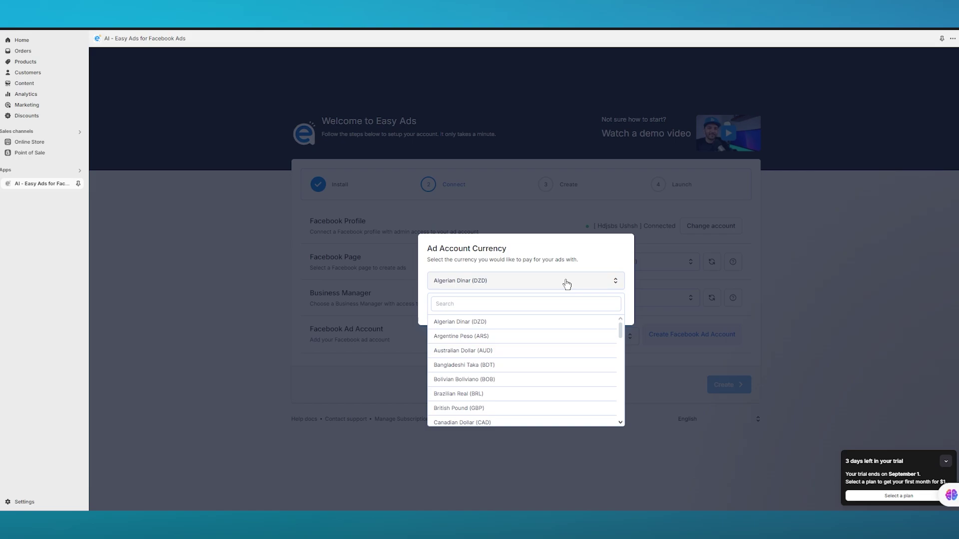
click(517, 355)
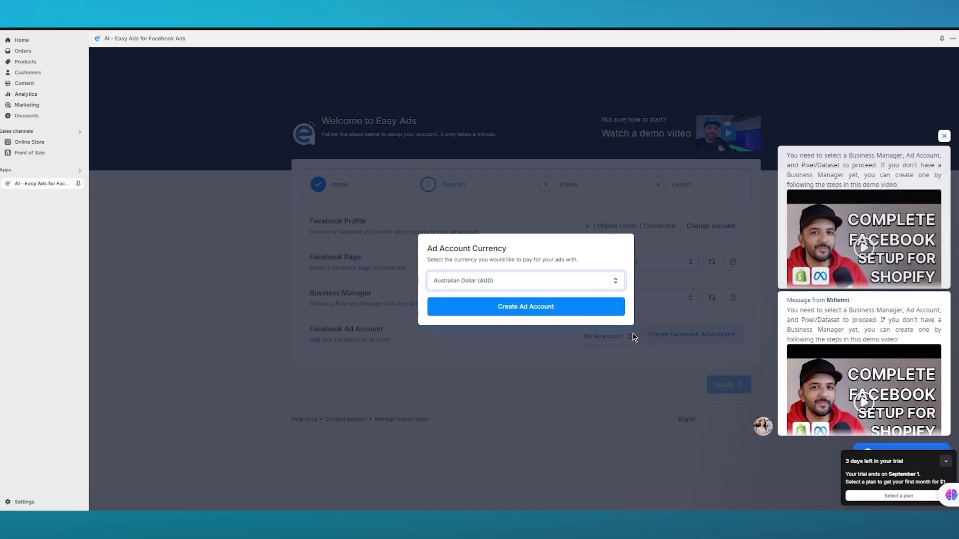
click(591, 306)
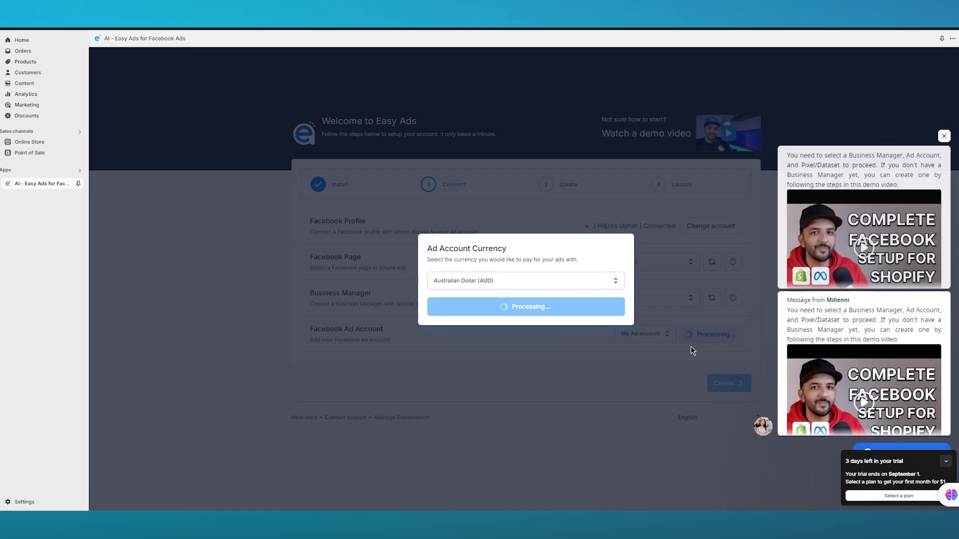
click(944, 135)
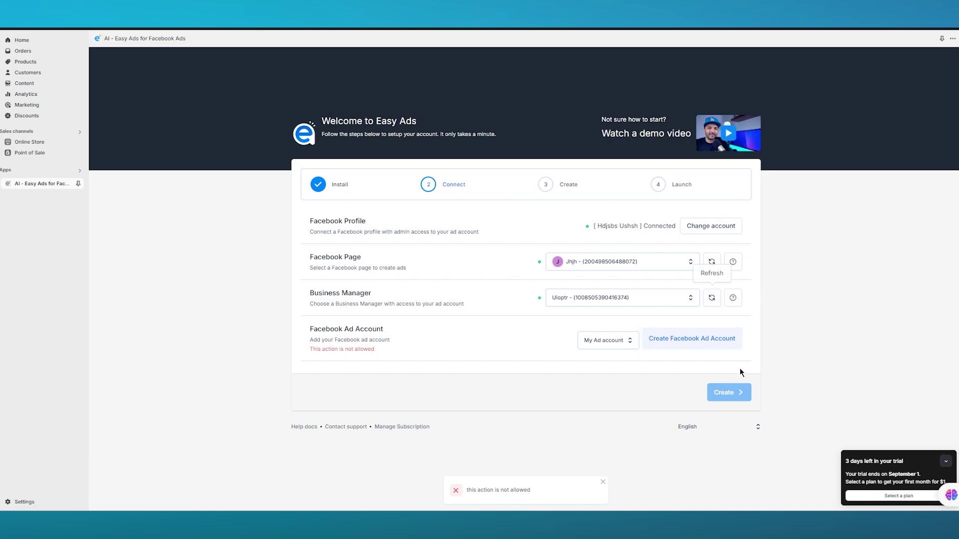
click(719, 397)
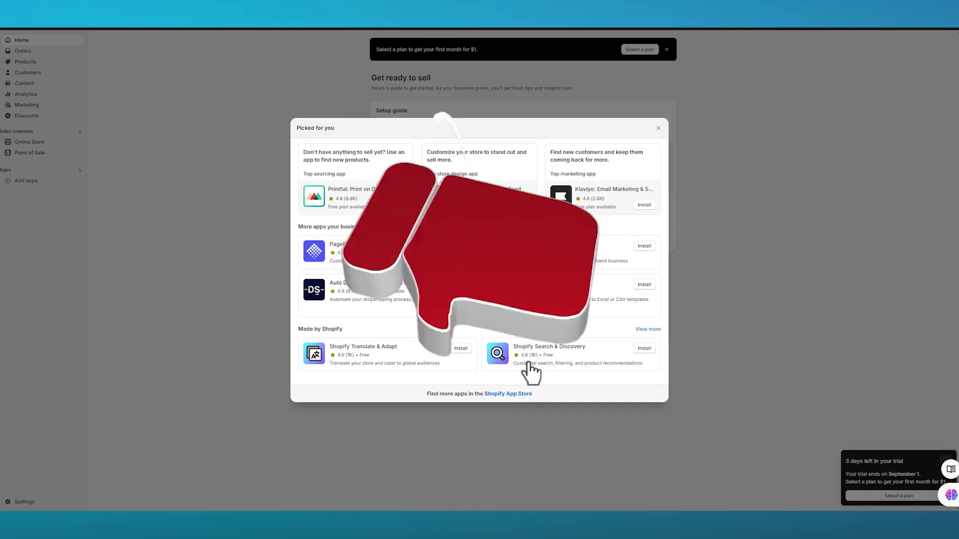
- Close the 'Picked for you' recommended apps panel on the Home page
click(807, 210)
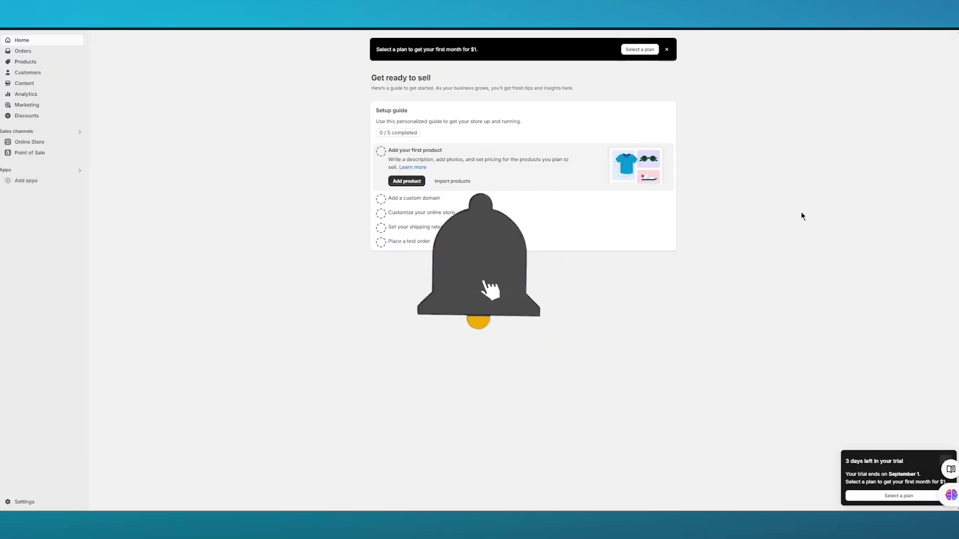